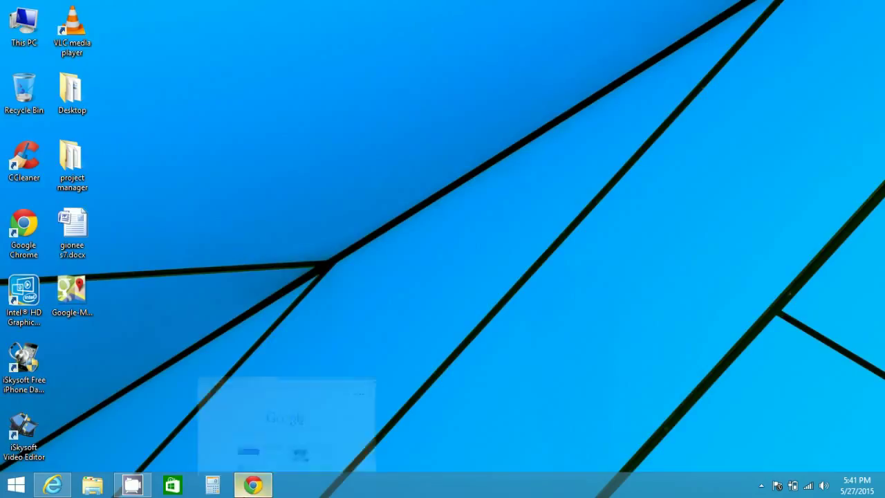
Step: Open admin.google.com from Chrome and switch to the window showing the Admin console dashboard
left_click(253, 484)
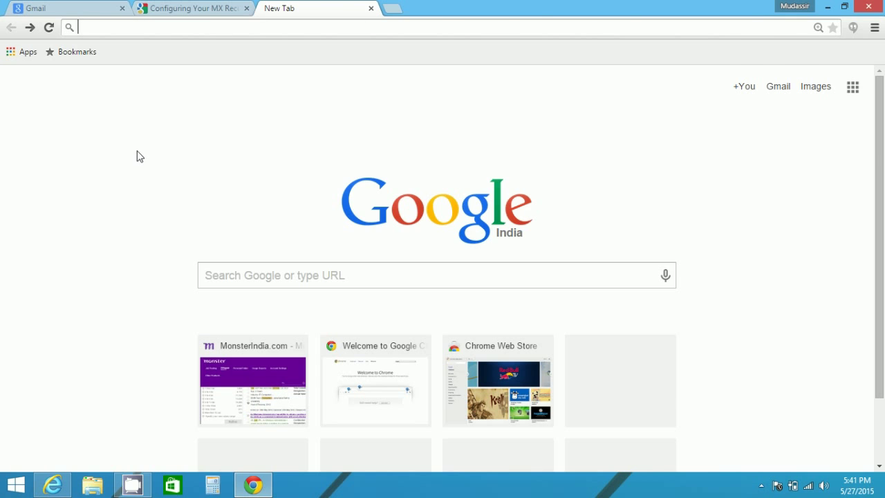
type("admin.google.com")
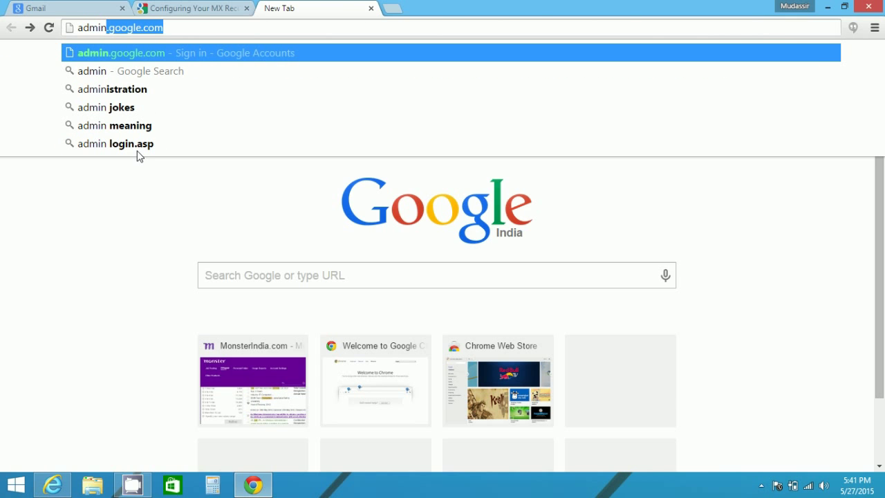
left_click(154, 53)
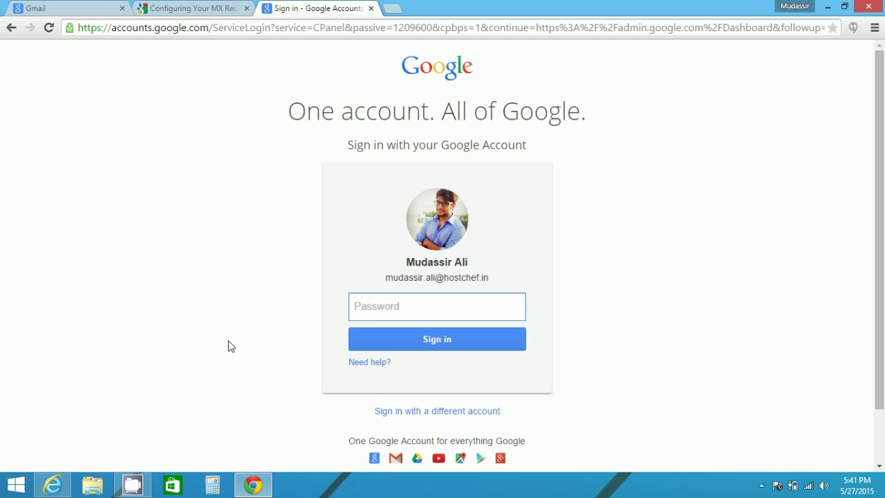
key("alt+Tab")
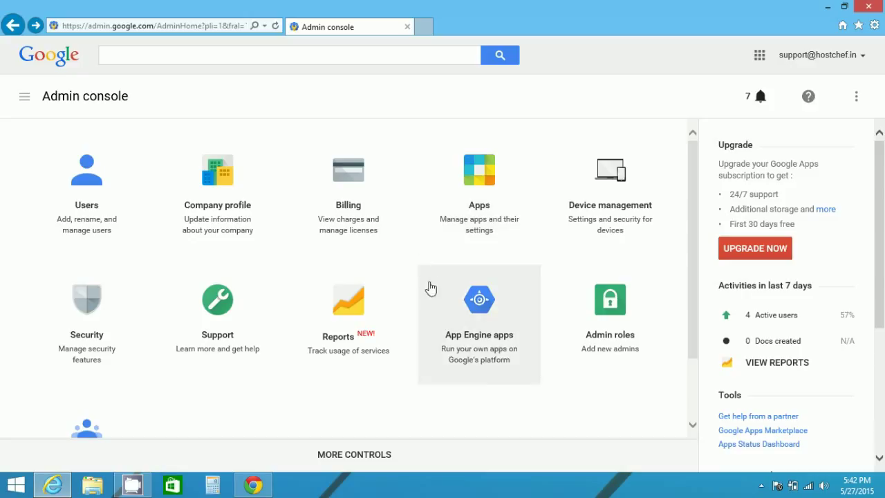
Step: Open the Domains page through More Controls and start adding a domain alias
left_click(348, 457)
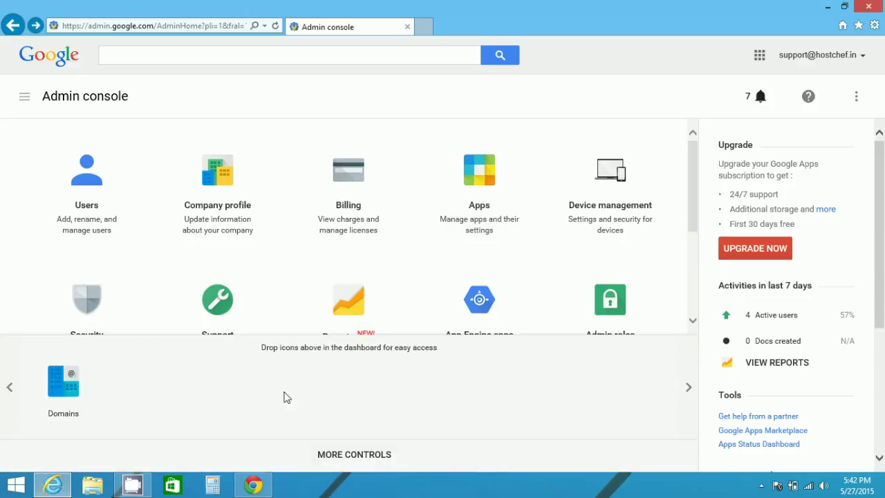
left_click(54, 404)
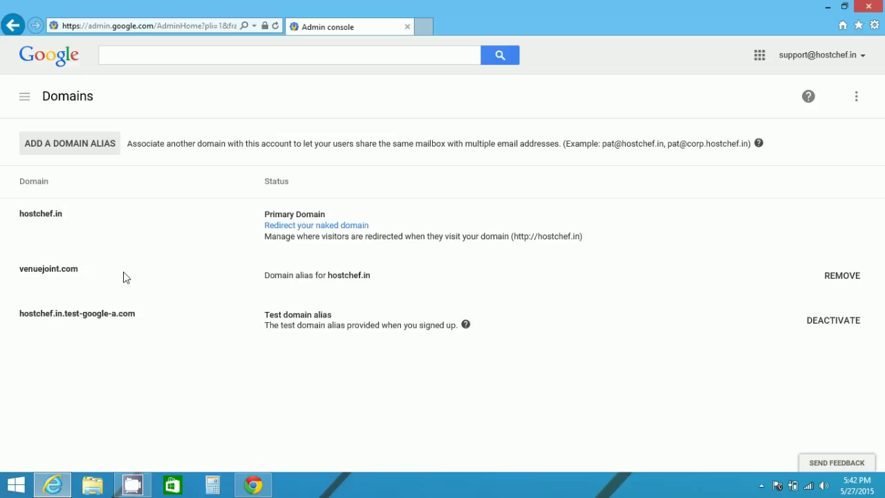
left_click(89, 144)
Step: Enter ali.example.com as the new alias and continue to domain ownership verification
left_click(403, 236)
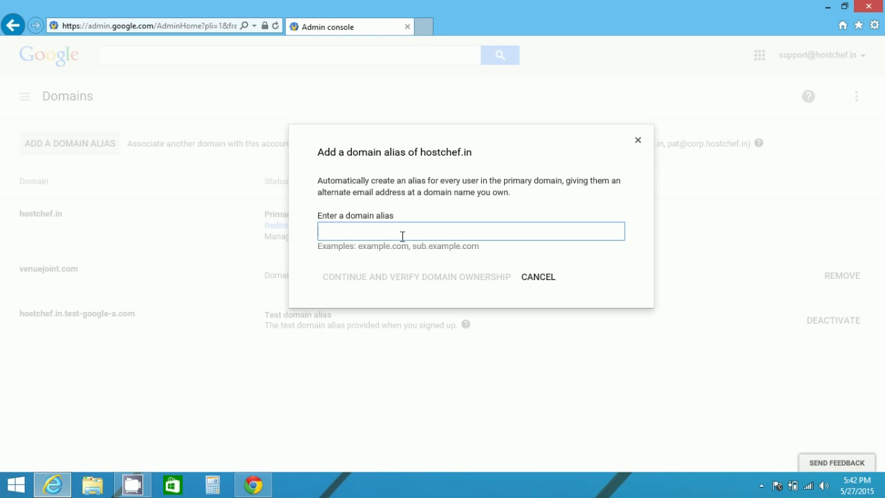
type("al")
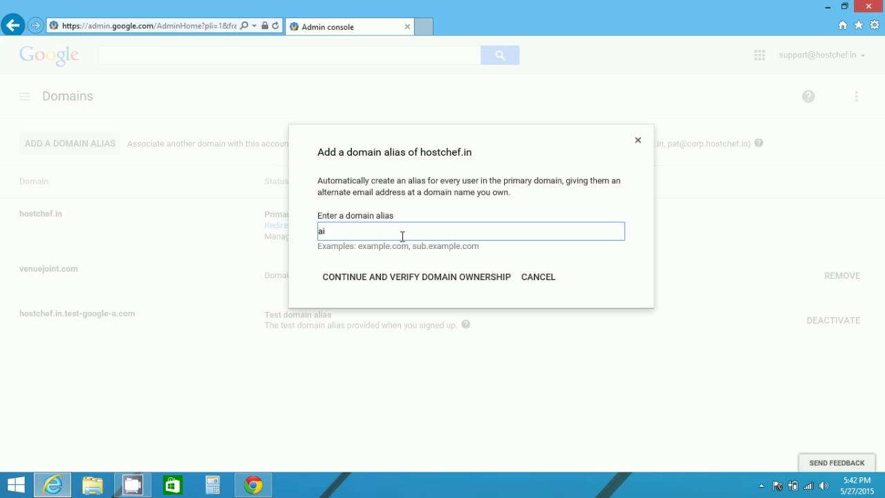
type("i.example.com")
left_click(403, 280)
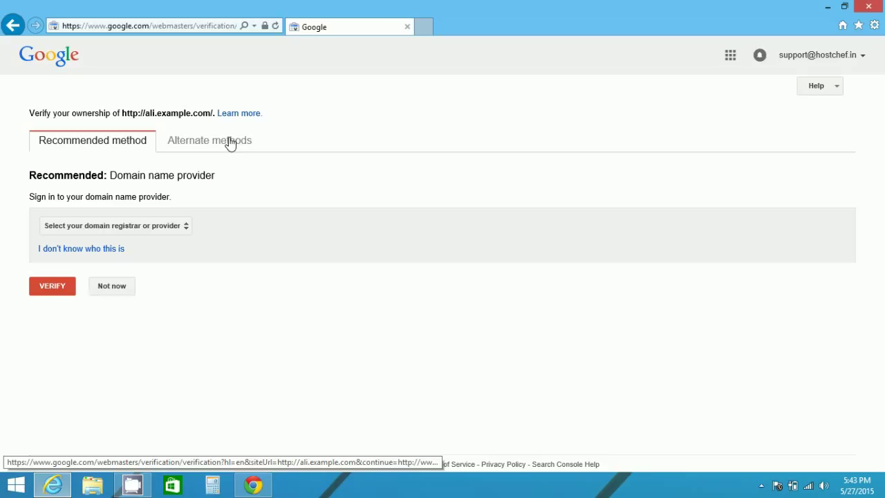
Step: Select Bluehost.com as the domain provider and start verification through it
left_click(187, 227)
scroll(188, 263, "down", 3)
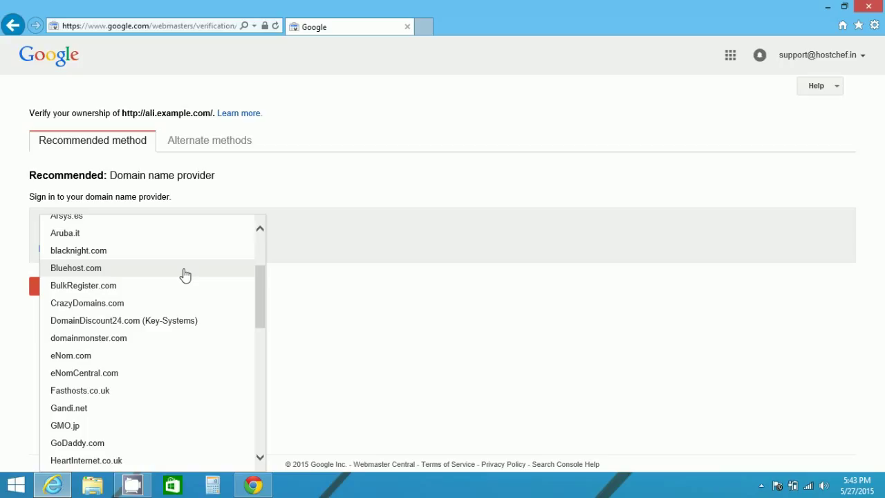
left_click(96, 271)
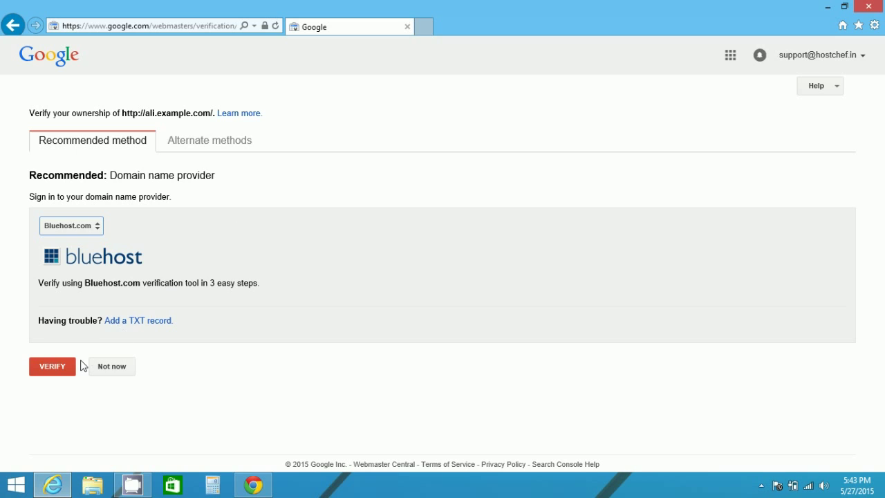
left_click(60, 367)
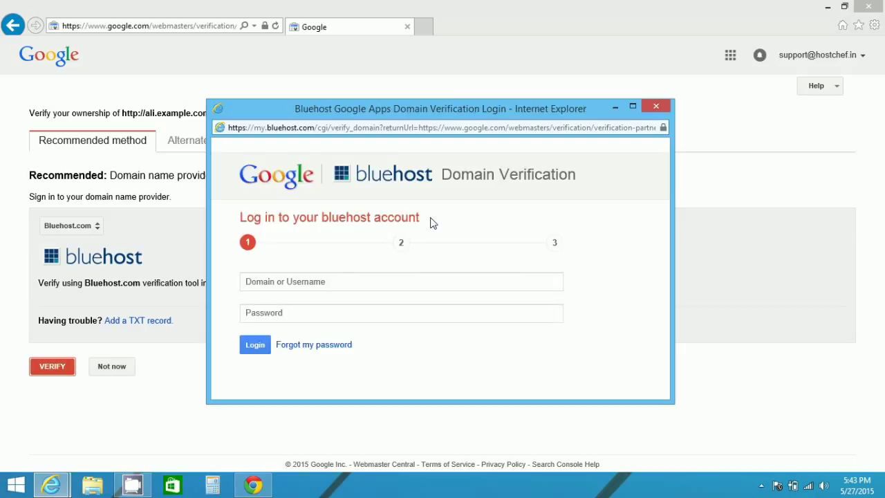
Step: Focus the Bluehost login's domain-or-username field, then its password field, leaving both empty
left_click(306, 282)
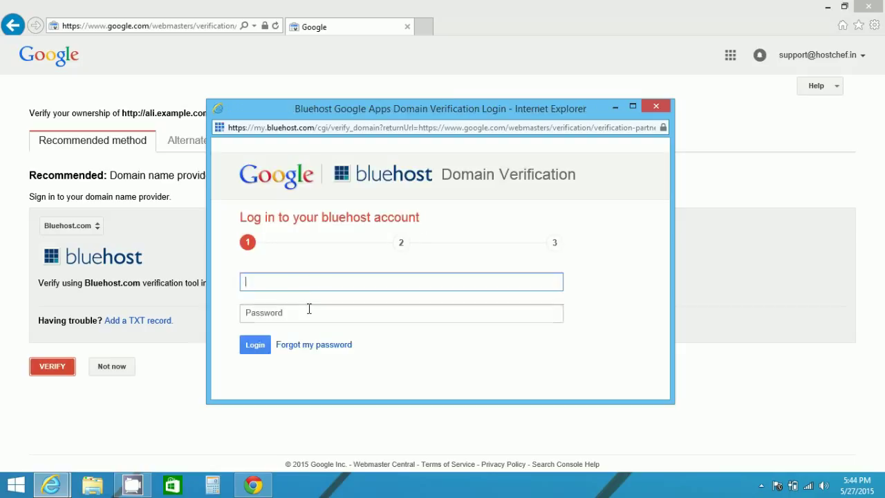
left_click(309, 311)
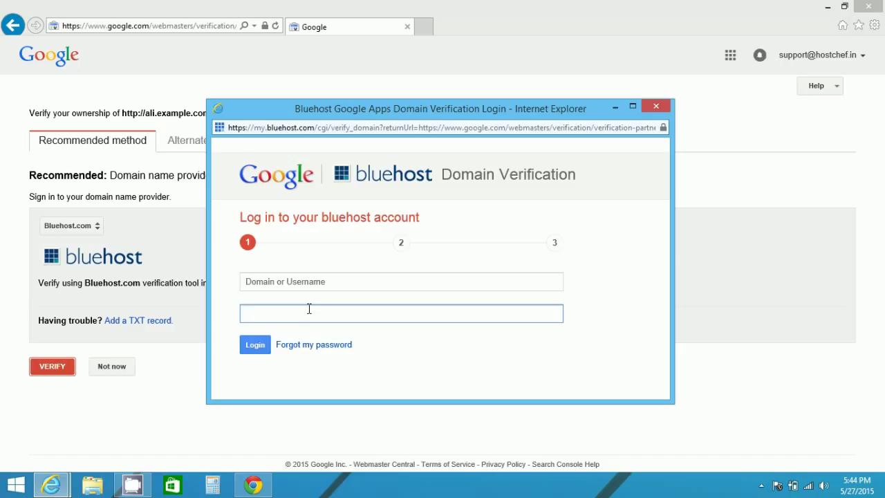
Step: Close the Bluehost login, switch the provider to GoDaddy.com and review its TXT record steps
left_click(656, 107)
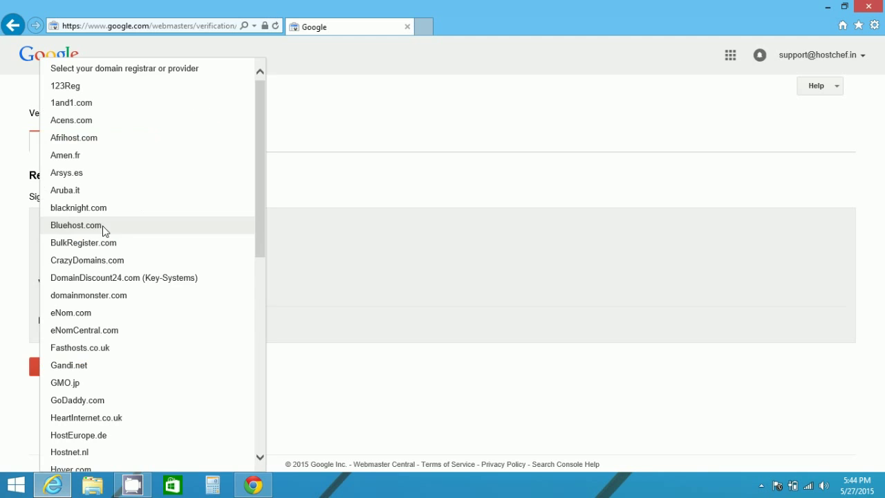
left_click(101, 226)
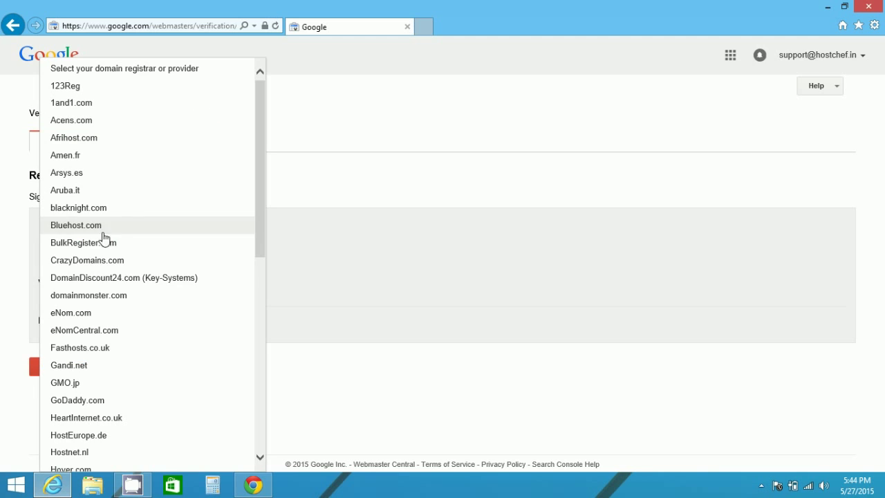
left_click(94, 402)
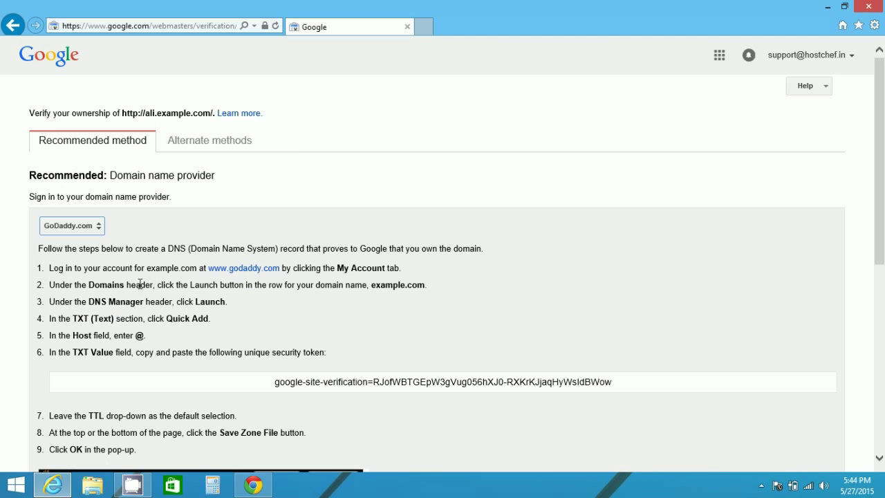
scroll(140, 284, "down", 2)
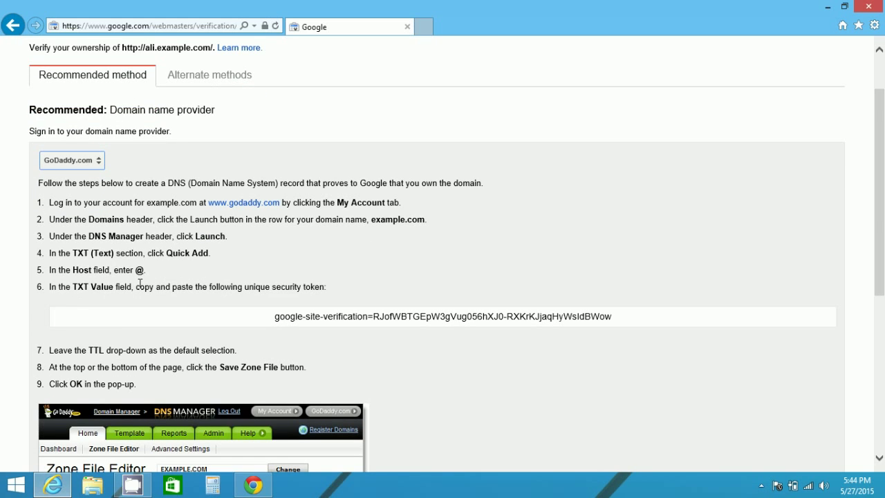
scroll(215, 280, "down", 5)
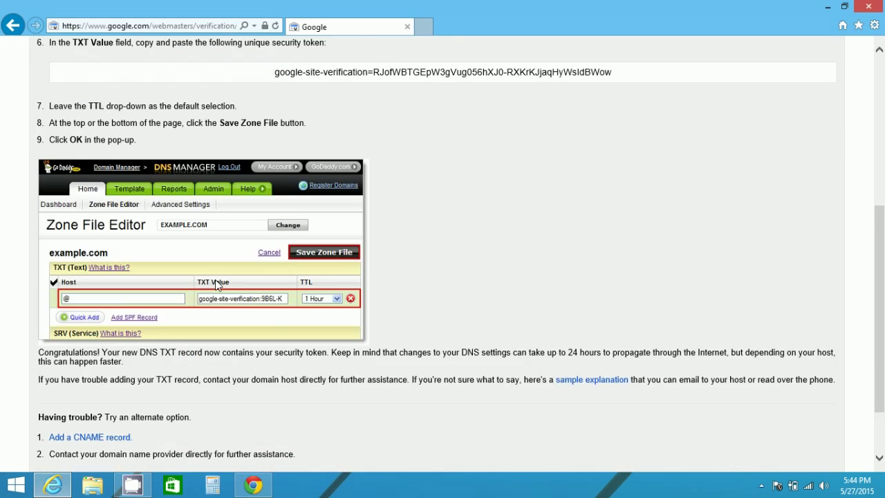
scroll(215, 279, "up", 6)
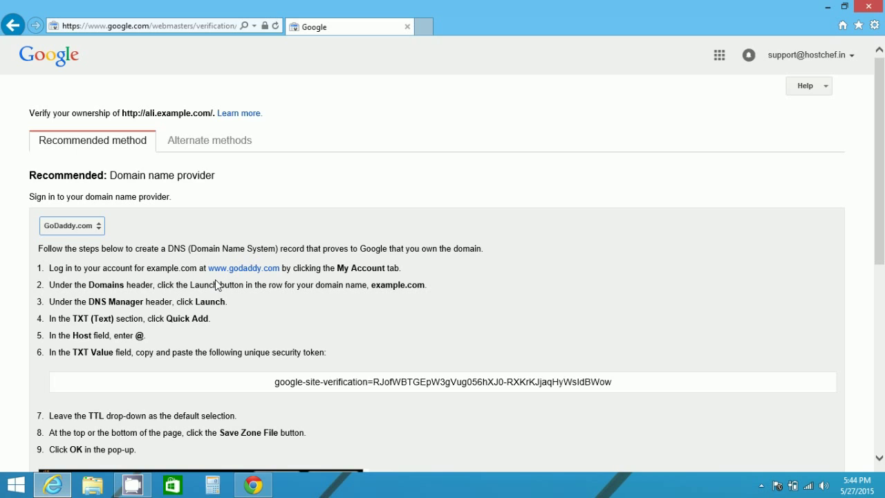
Step: Browse the provider list again, keeping GoDaddy.com selected
left_click(94, 228)
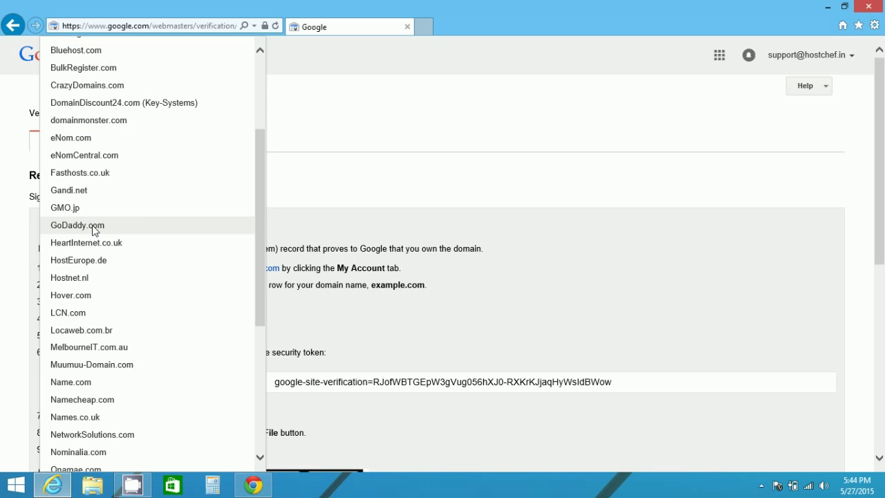
left_click(310, 220)
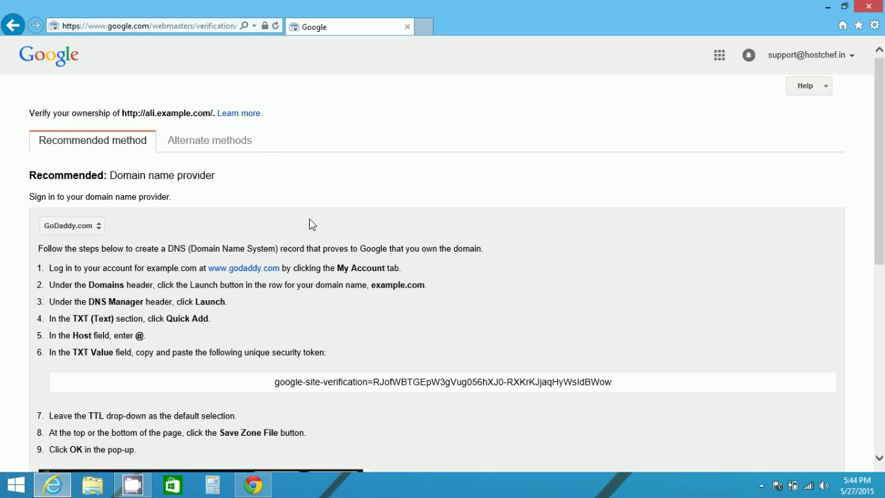
left_click(104, 227)
scroll(124, 205, "down", 5)
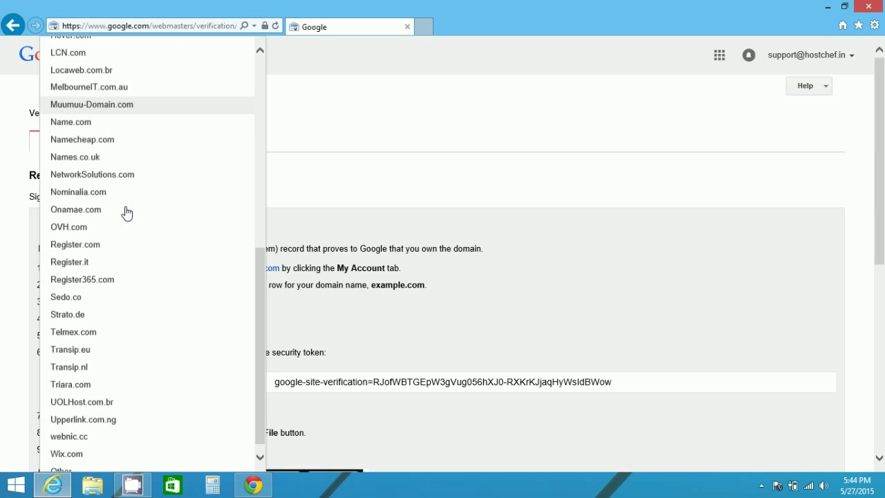
scroll(111, 287, "up", 3)
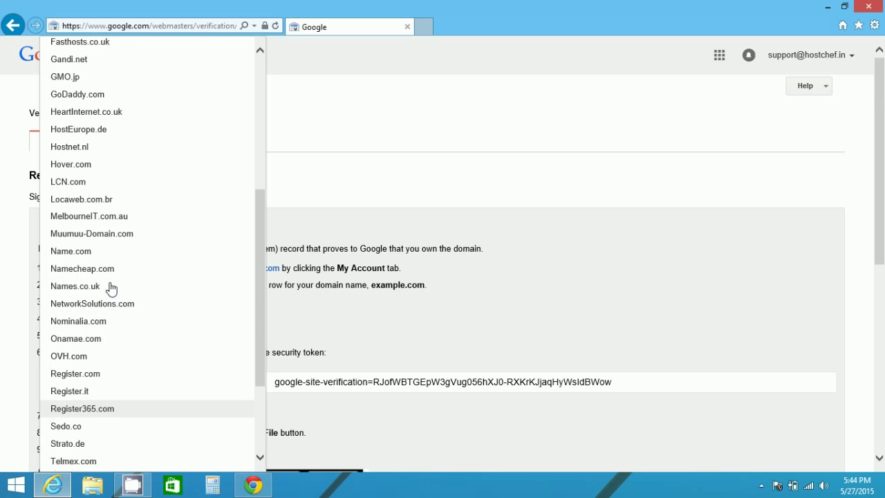
left_click(290, 236)
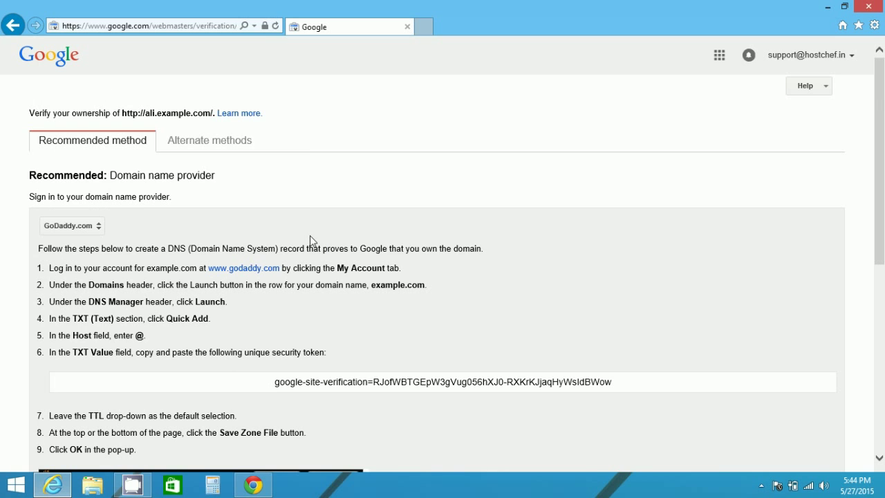
Step: View the HTML tag method under Alternate methods, then go back to the provider method
left_click(184, 152)
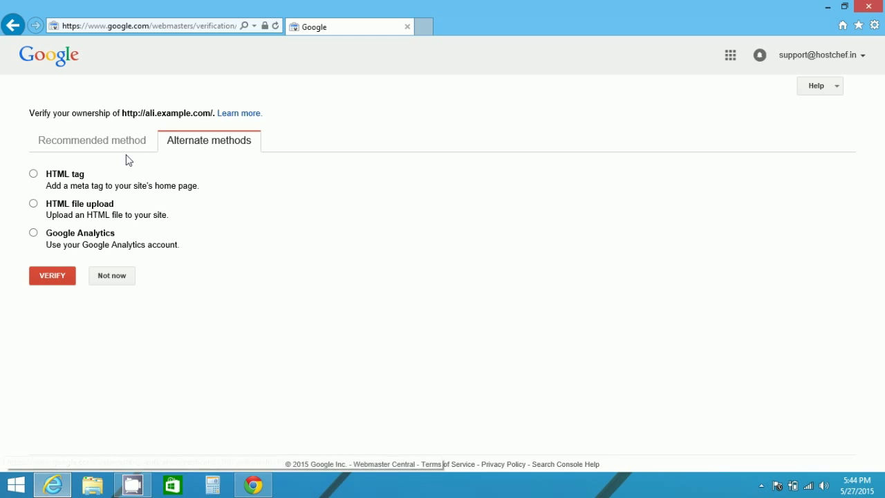
left_click(33, 174)
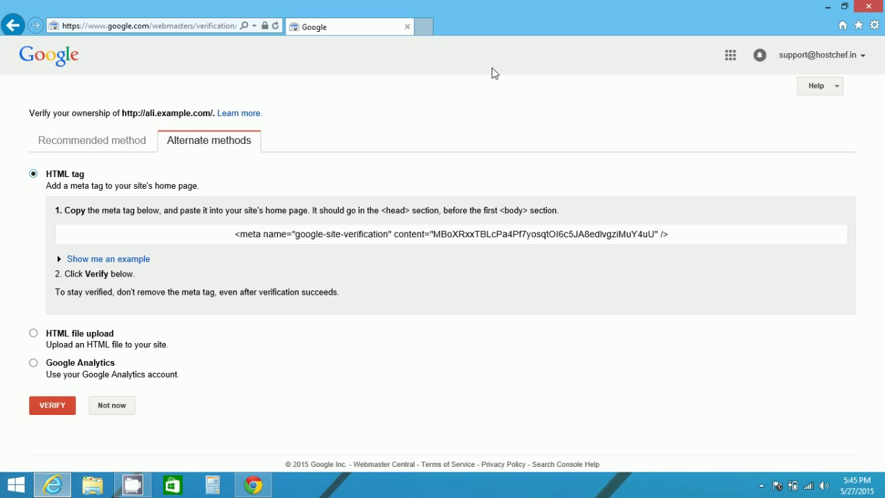
left_click(12, 27)
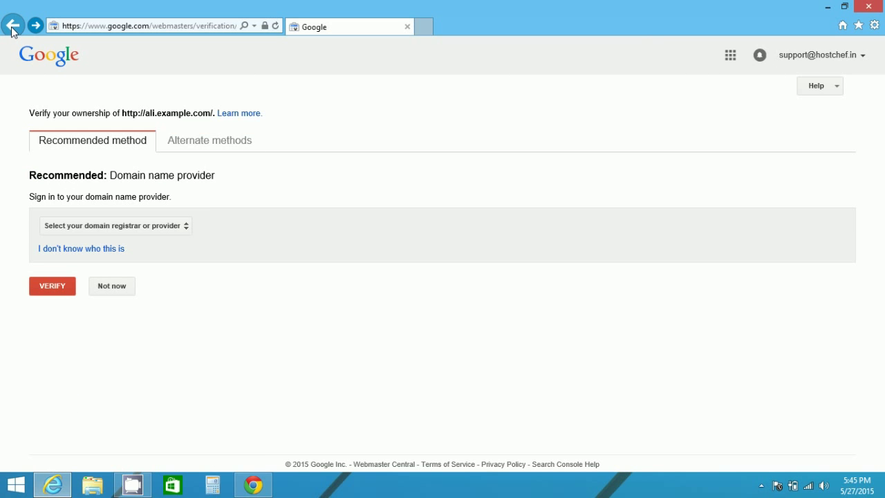
Step: Return to the Admin console and reopen the Domains page from More Controls
left_click(12, 28)
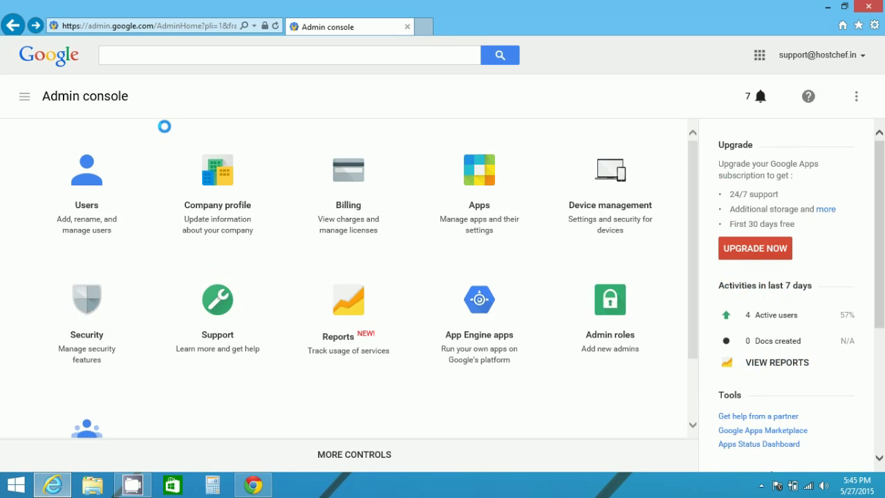
scroll(144, 304, "down", 2)
left_click(309, 456)
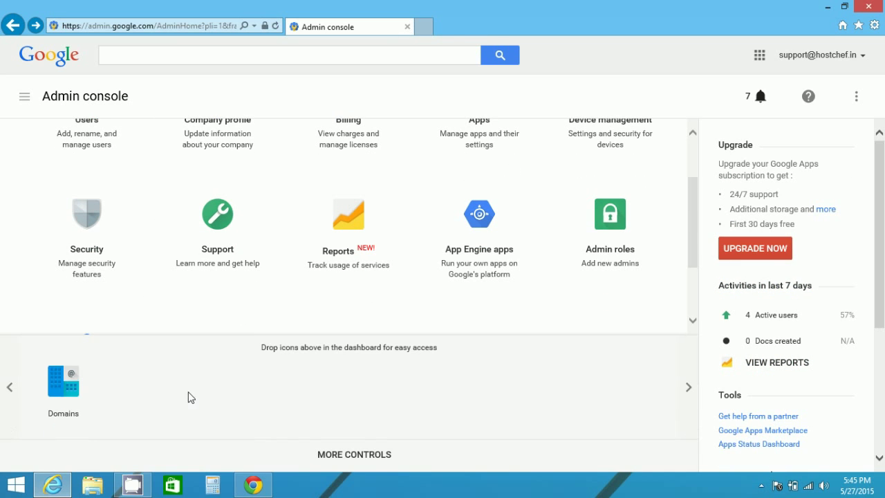
left_click(69, 394)
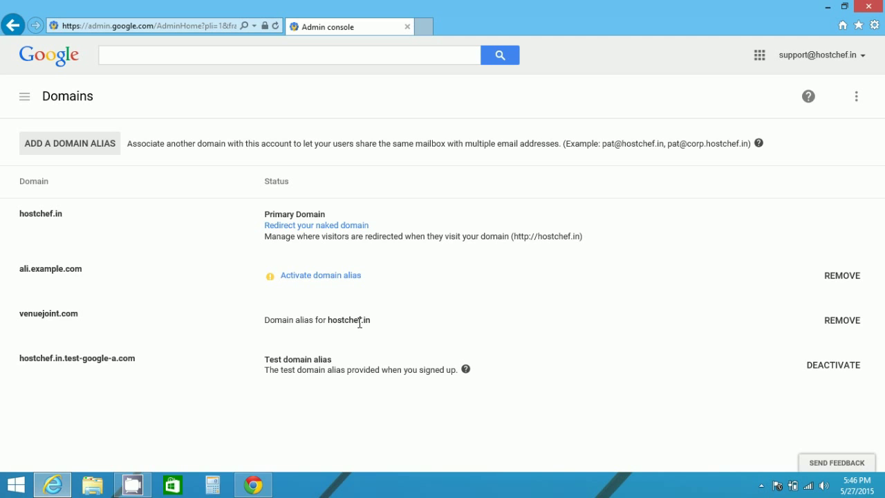
Step: Read the MX priority and mail server table in the help article, then return to Domains
key("alt+Tab")
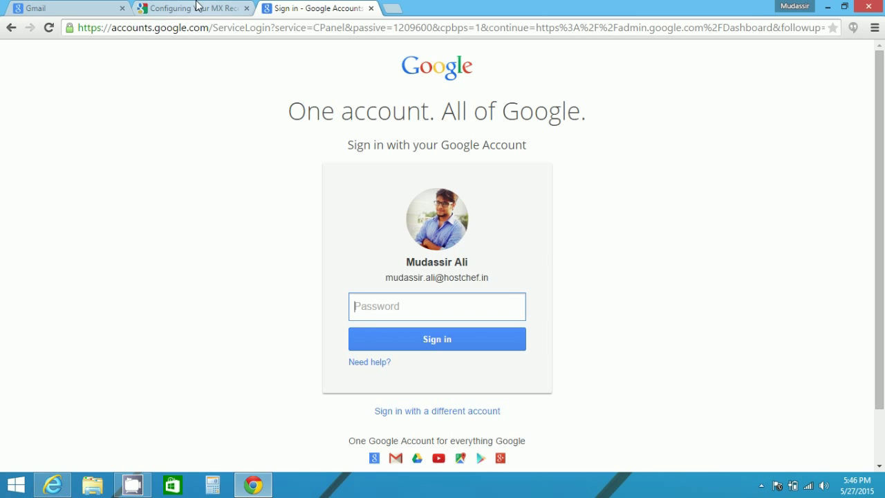
left_click(197, 8)
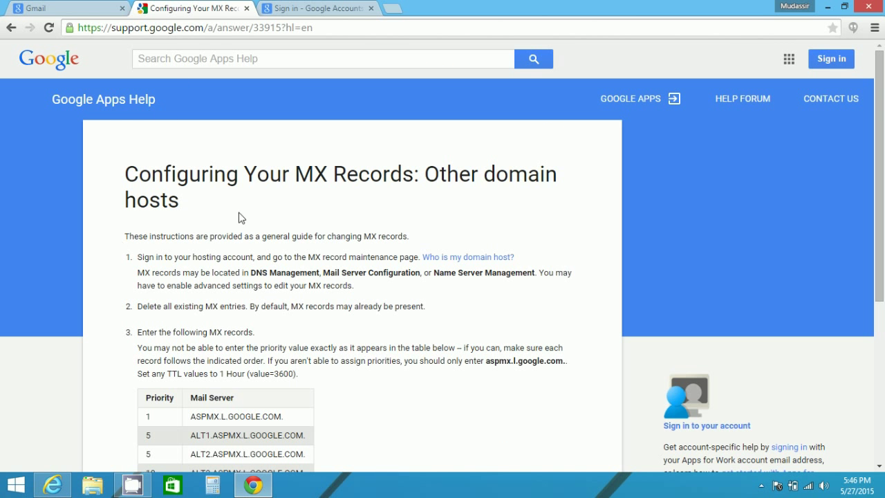
scroll(270, 207, "down", 2)
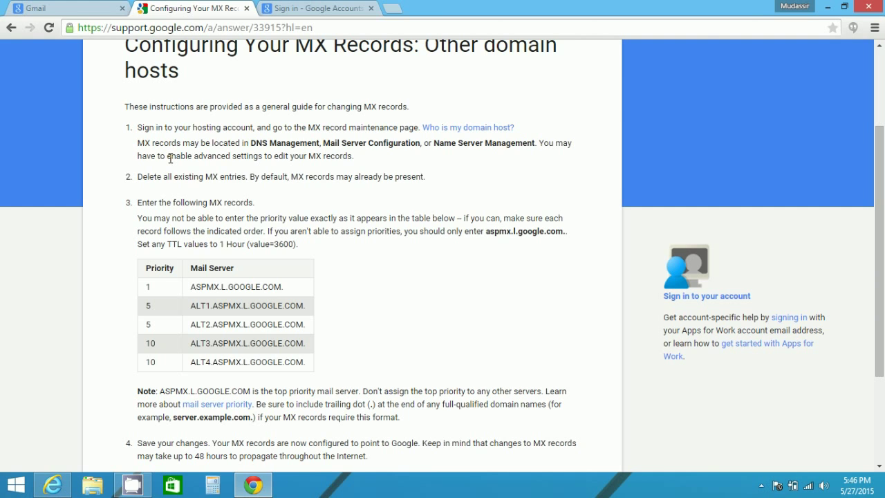
scroll(171, 158, "down", 1)
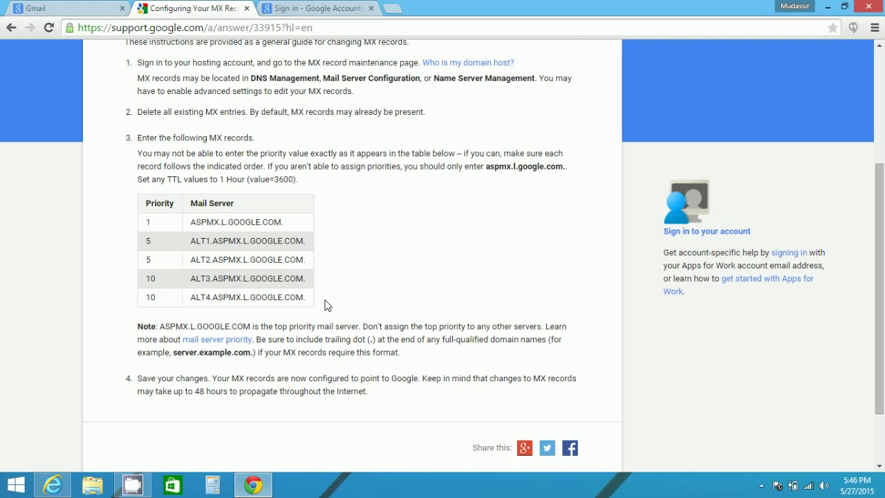
key("alt+Tab")
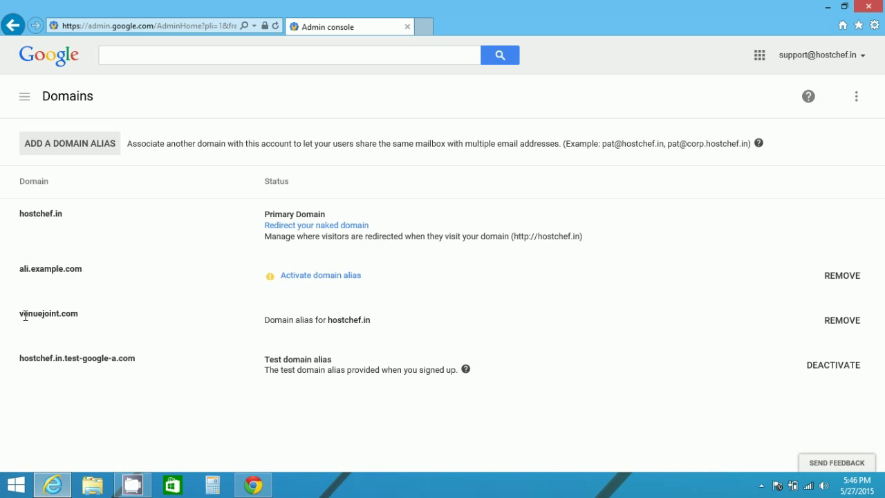
Step: Sign out of the hostchef.in admin account and go back to Chrome's Google sign-in page
left_click(253, 485)
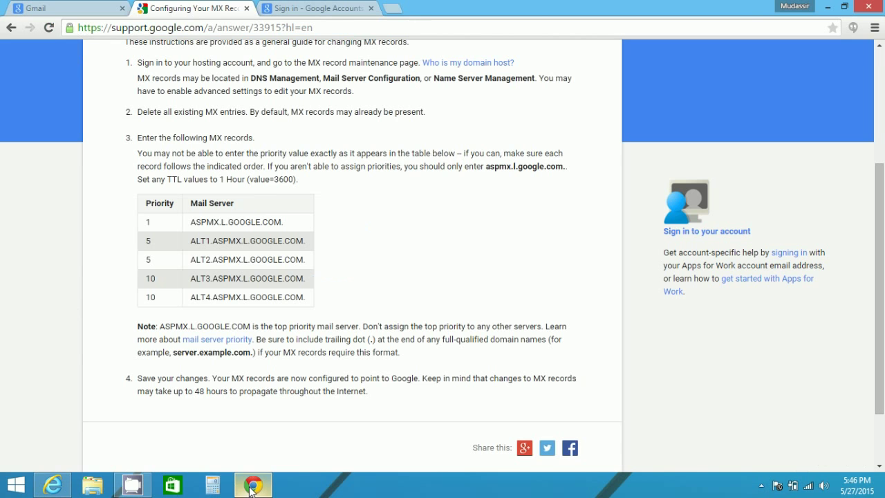
left_click(314, 9)
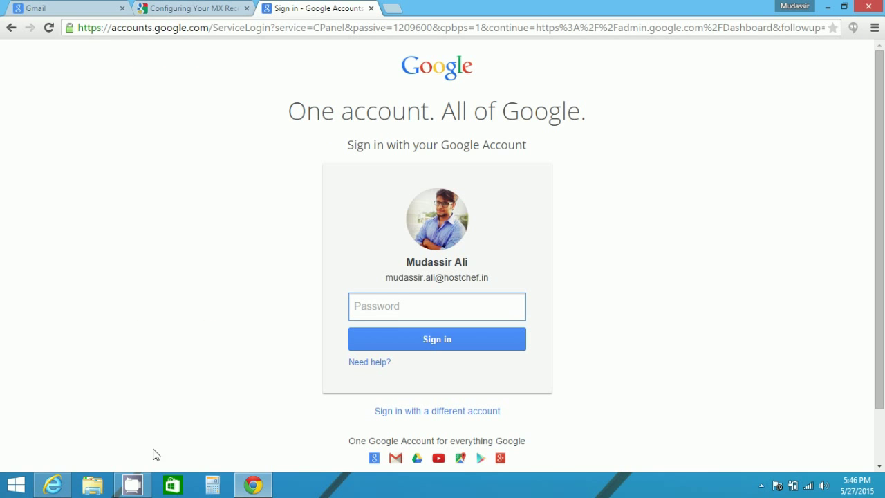
left_click(53, 485)
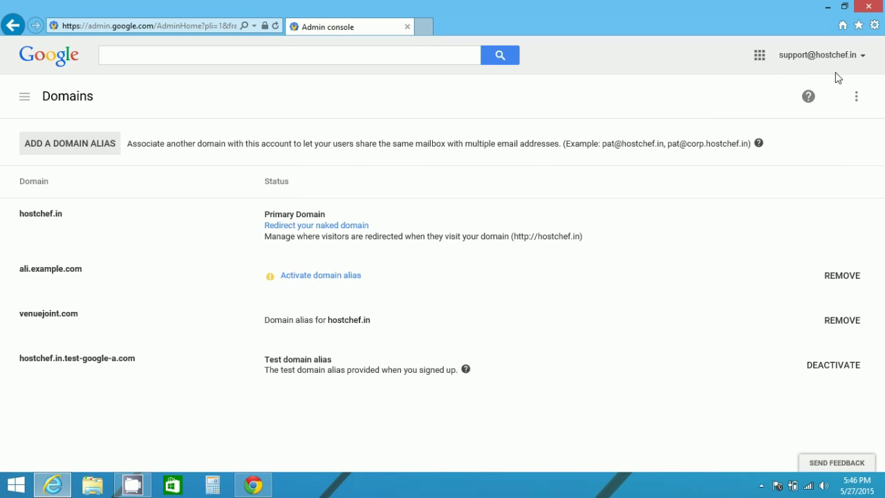
left_click(858, 55)
left_click(836, 206)
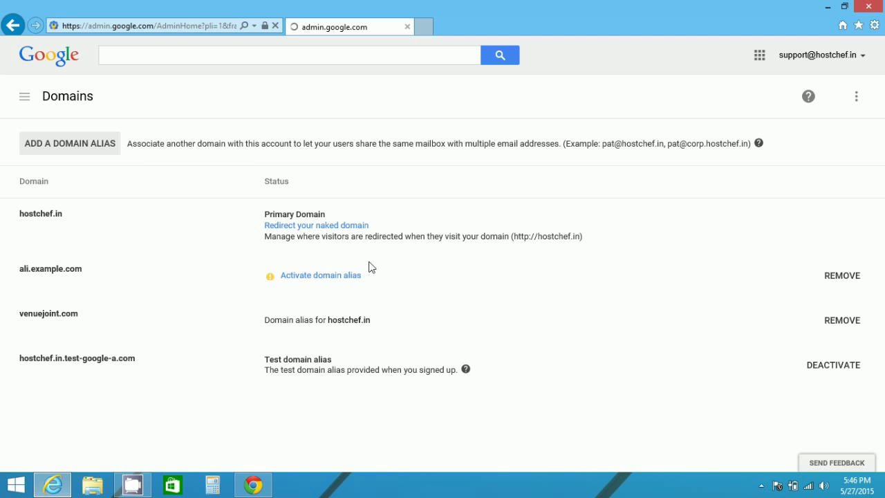
left_click(257, 484)
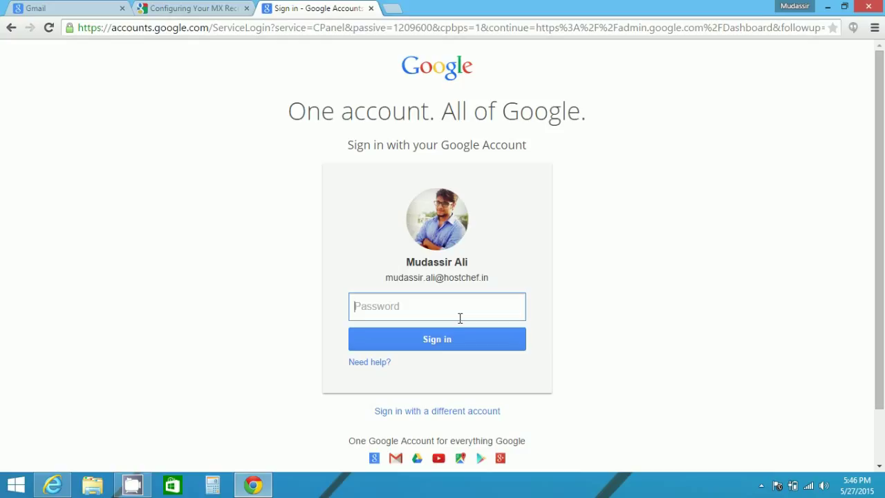
Step: Sign in to the hostchef.in account, open Gmail, close the Google Apps page, and go to Settings
type("••••••••••••••")
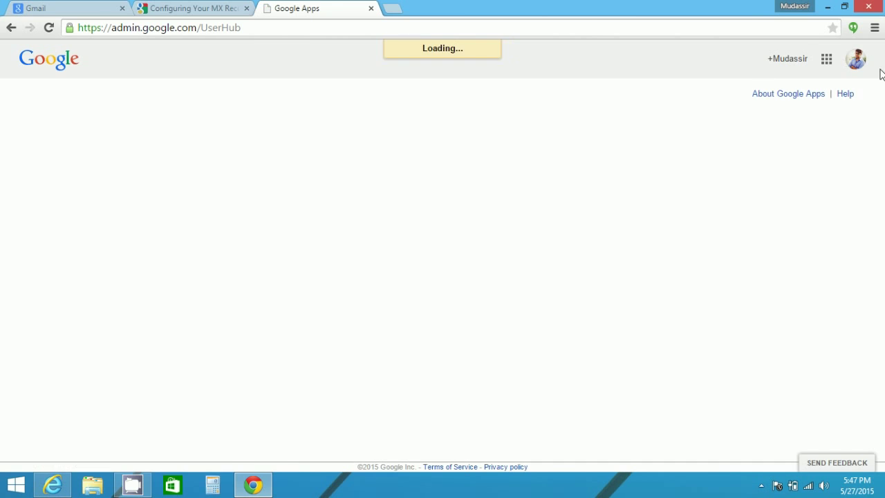
left_click(271, 125)
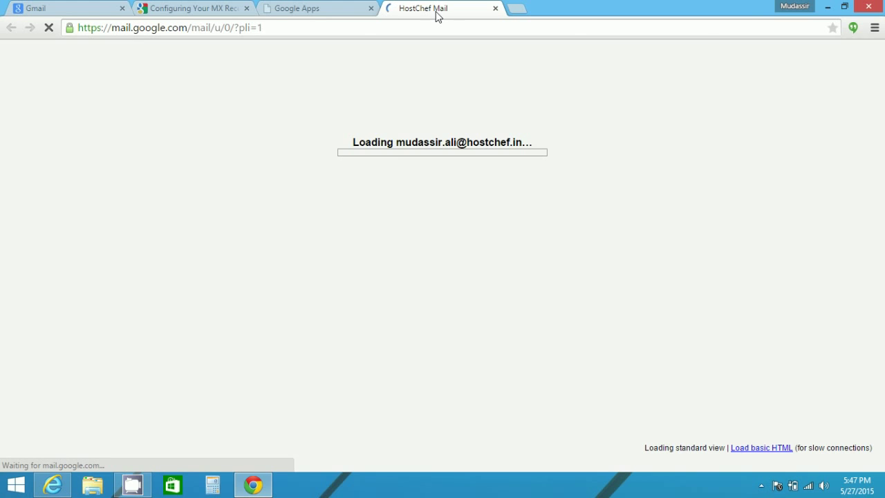
left_click(371, 9)
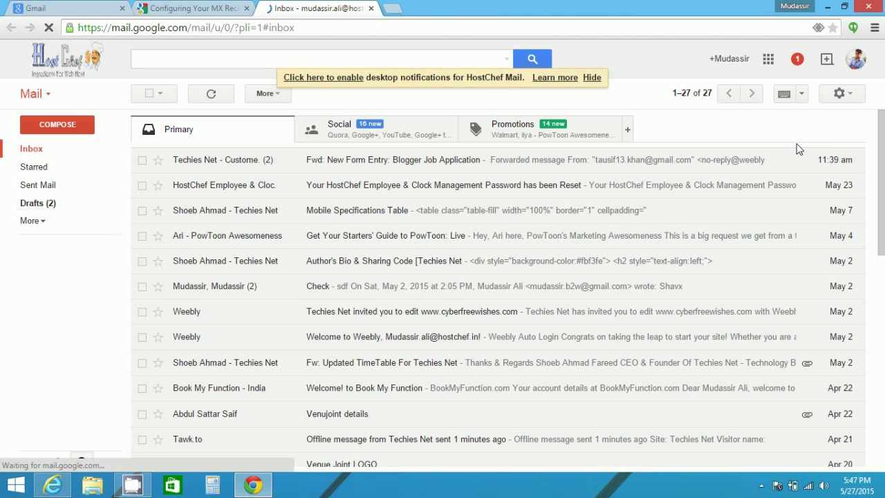
left_click(855, 101)
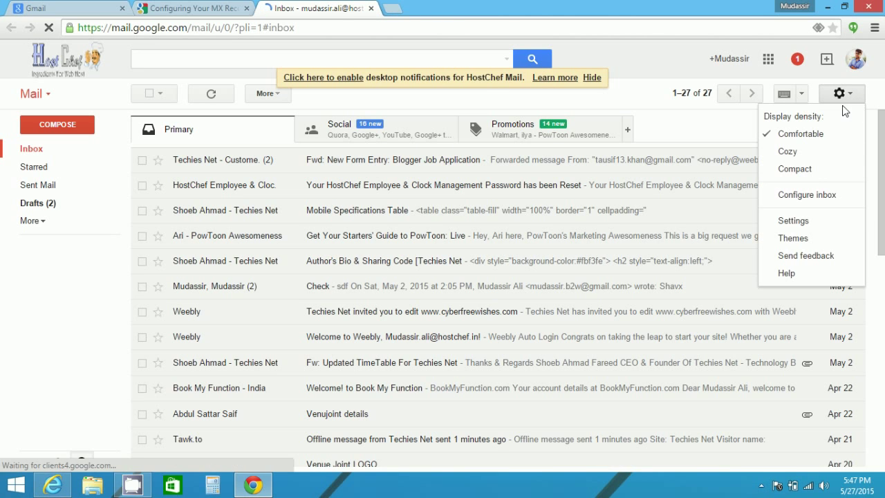
left_click(796, 221)
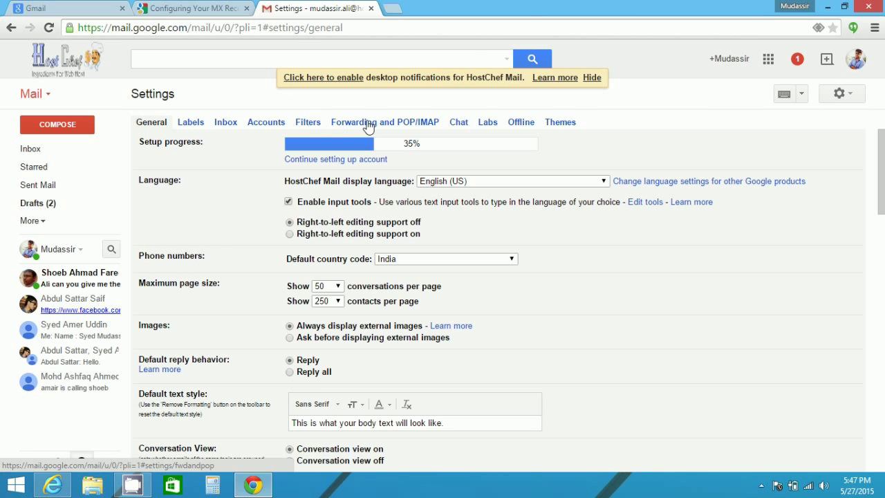
Step: Switch the Gmail Settings page to the Accounts tab
scroll(504, 235, "down", 2)
scroll(504, 236, "up", 3)
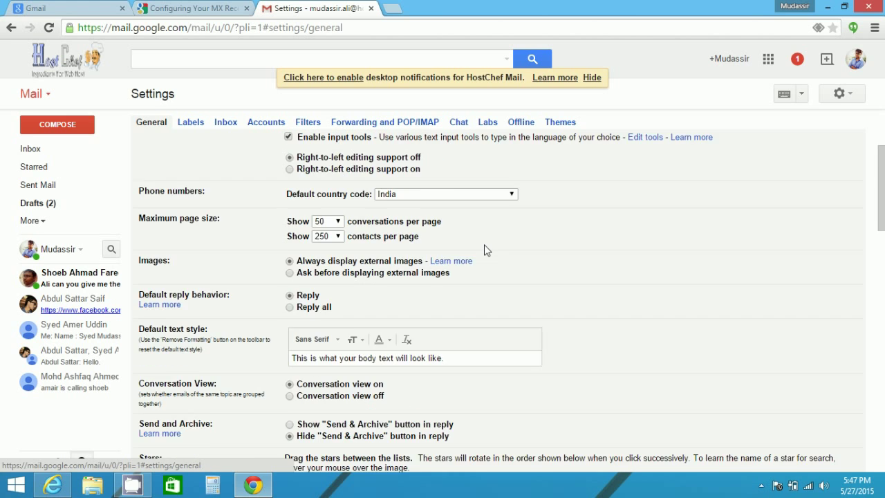
left_click(263, 126)
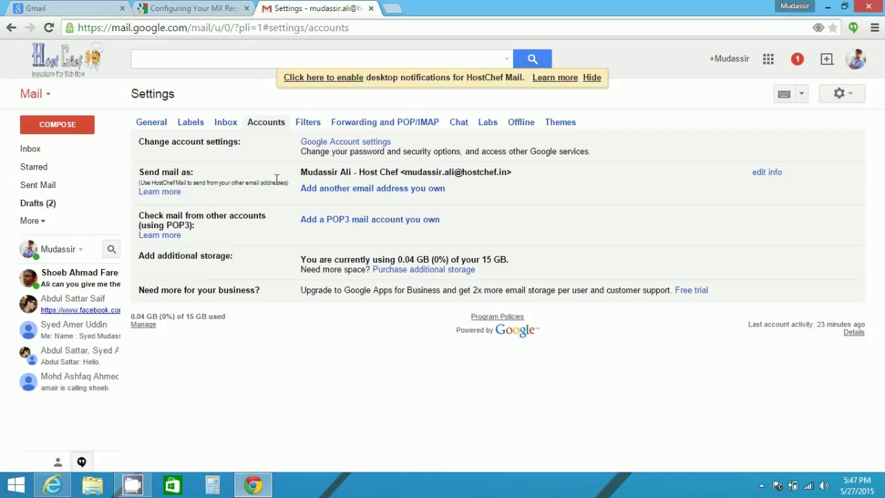
Step: Add the user's venuejoint.com address as a Send mail as alias, display name ending 'Venuejoint'
left_click(344, 191)
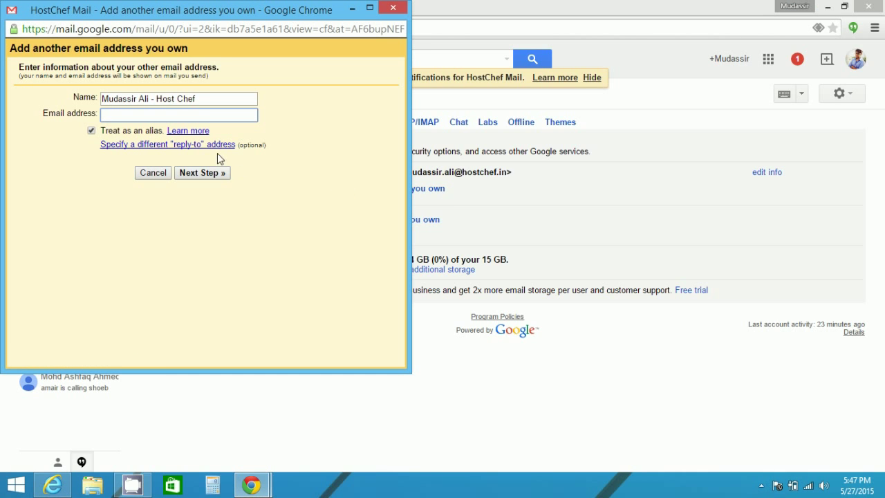
left_click(205, 100)
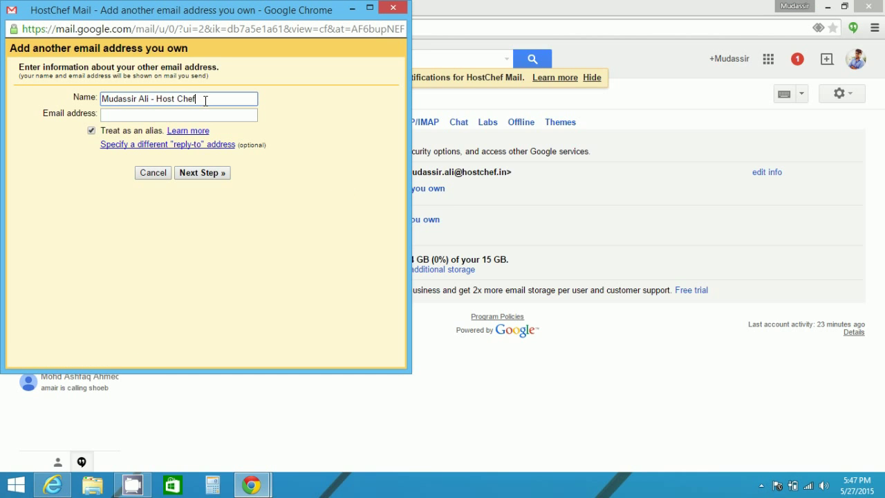
key("BackSpace")
key("BackSpace")
key("BackSpace")
key("BackSpace")
key("BackSpace")
key("BackSpace")
key("BackSpace")
key("BackSpace")
key("BackSpace")
type("VenueJont")
key("BackSpace")
key("BackSpace")
type("int")
left_click(177, 115)
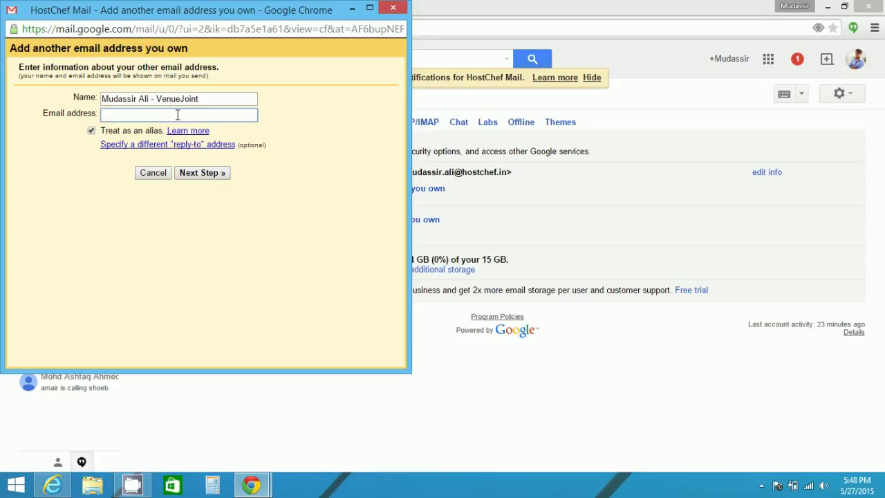
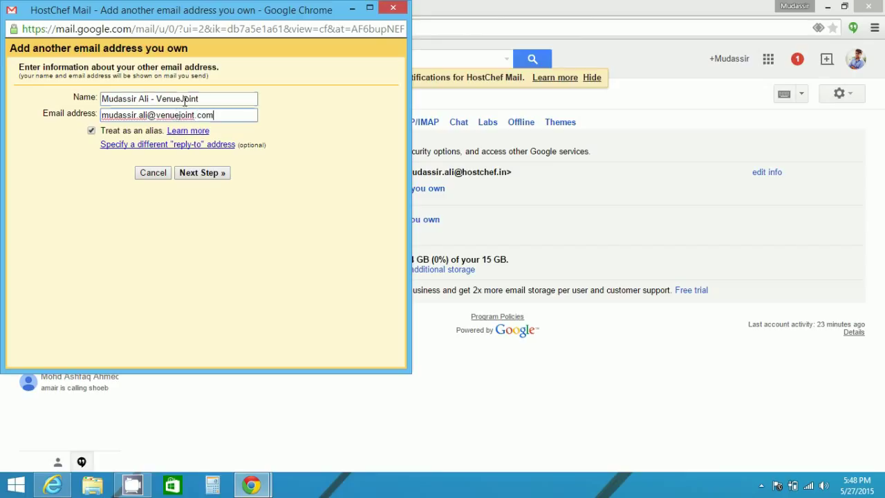
left_click(183, 99)
key("BackSpace")
type("j")
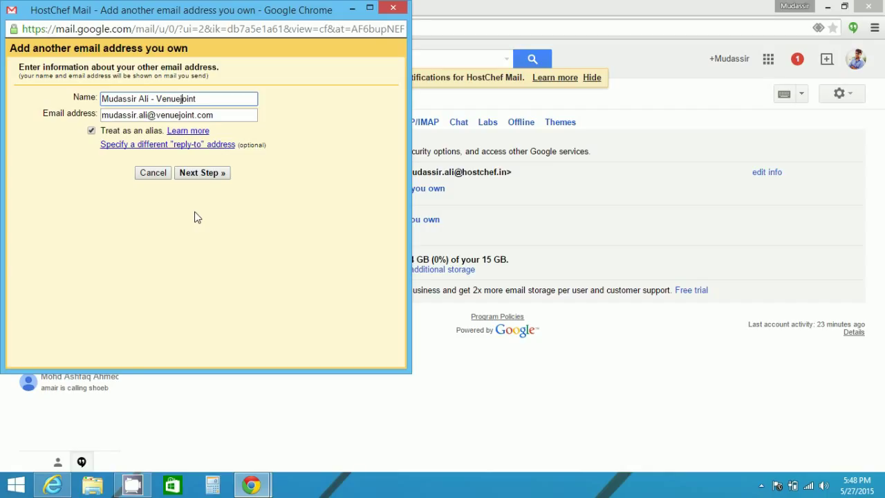
left_click(204, 177)
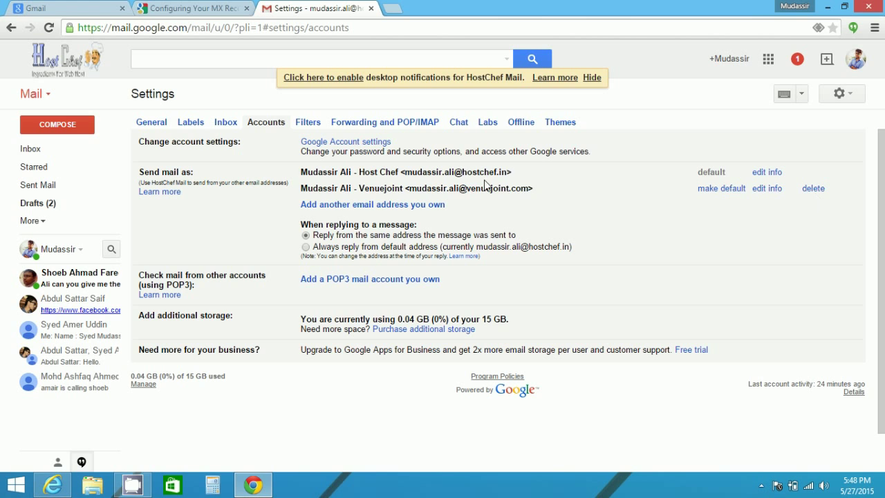
Step: Start a new message to a suggested recipient, sent from the venuejoint.com address
left_click(45, 151)
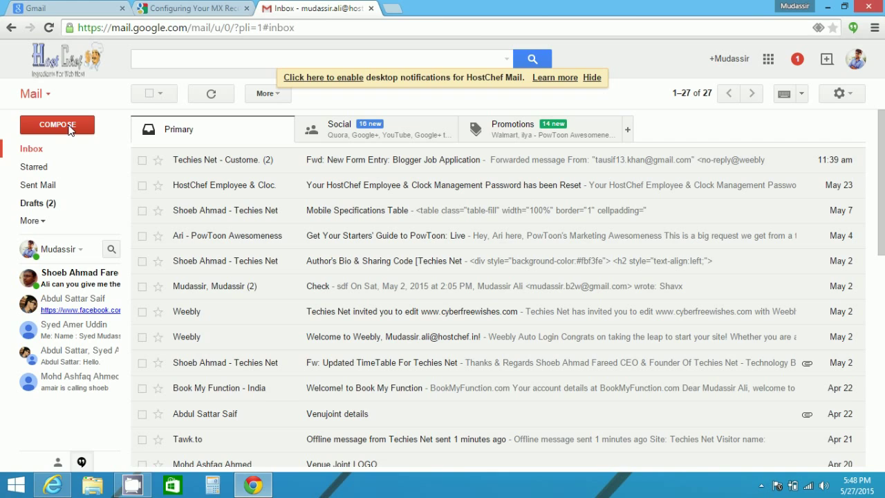
left_click(69, 130)
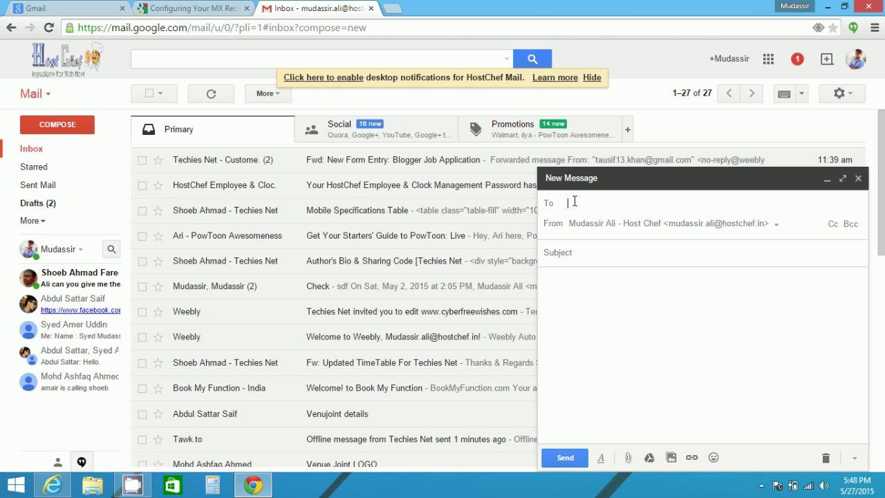
type("sh")
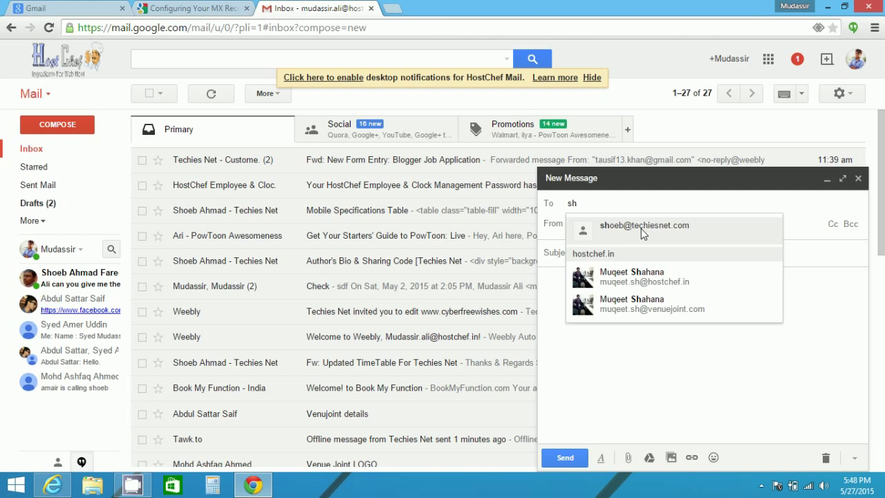
left_click(641, 233)
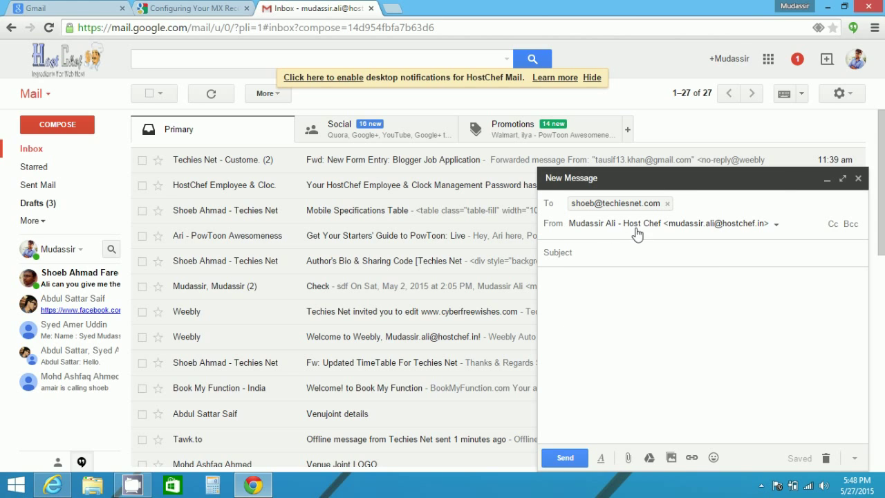
left_click(757, 229)
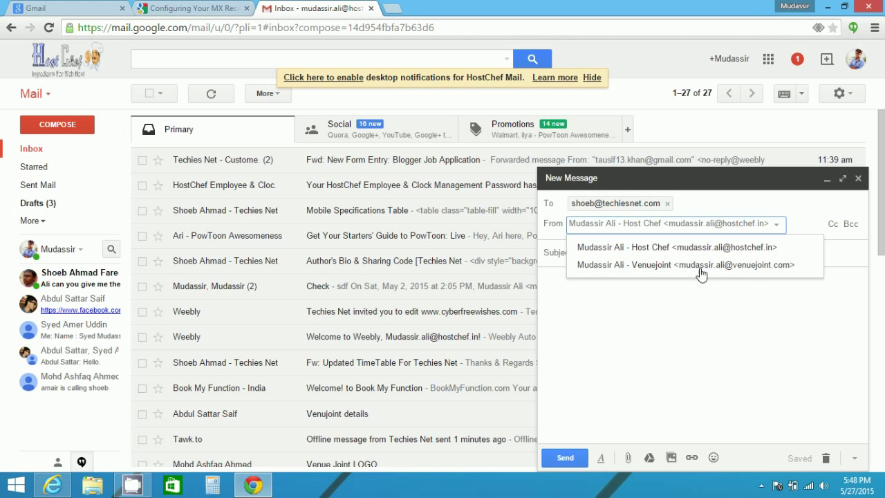
left_click(750, 265)
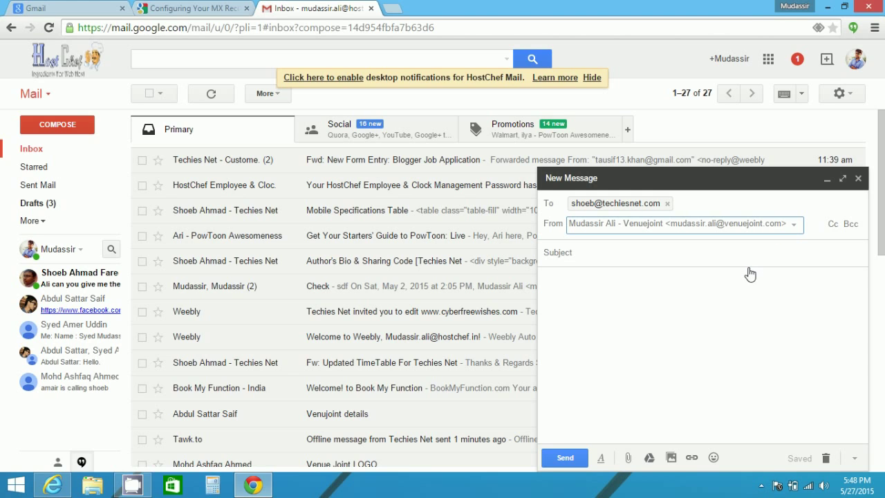
Step: Refresh the inbox and discard the unfinished message
left_click(663, 250)
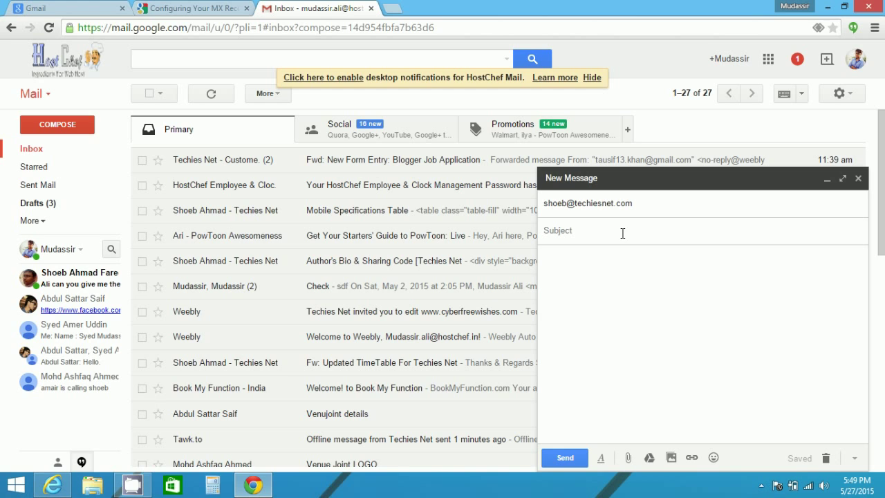
left_click(50, 150)
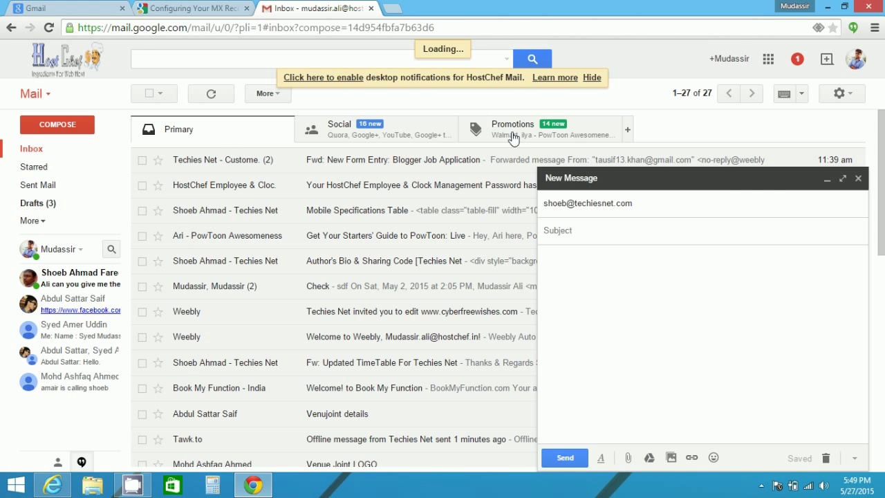
left_click(858, 178)
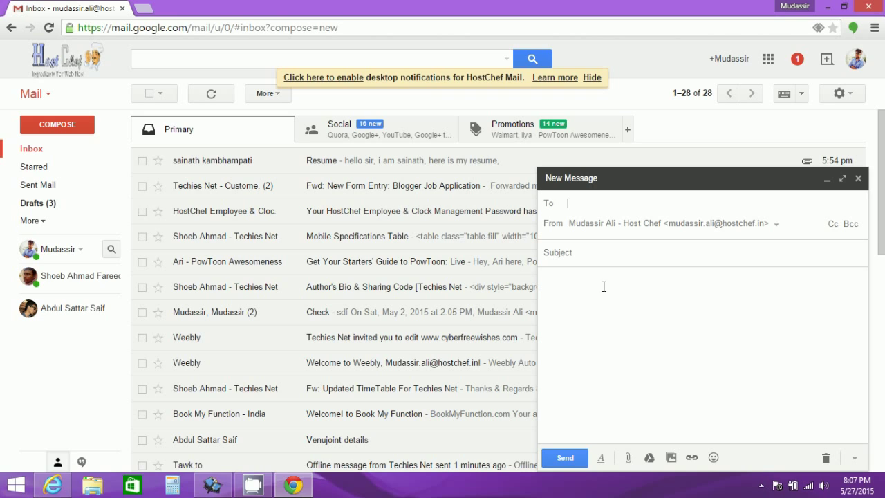
Step: Send 'test' with body 'Test mail' from the Venuejoint alias to the second account
type("ssy")
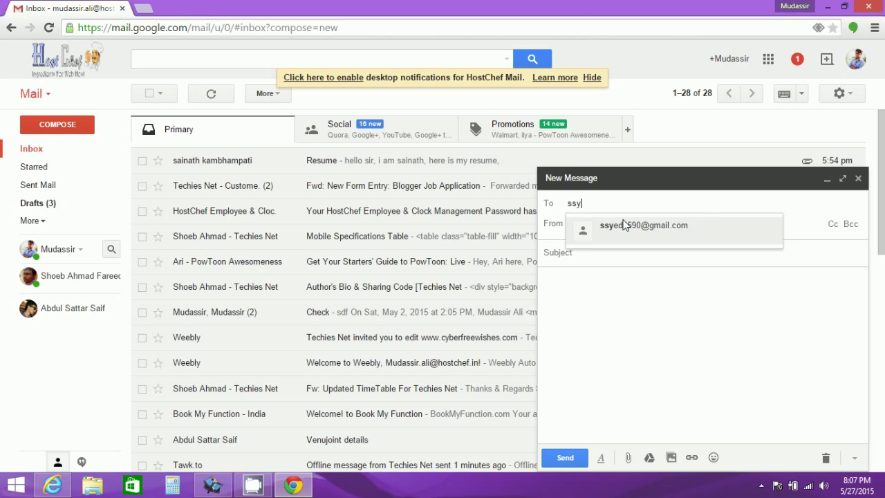
left_click(626, 226)
left_click(731, 225)
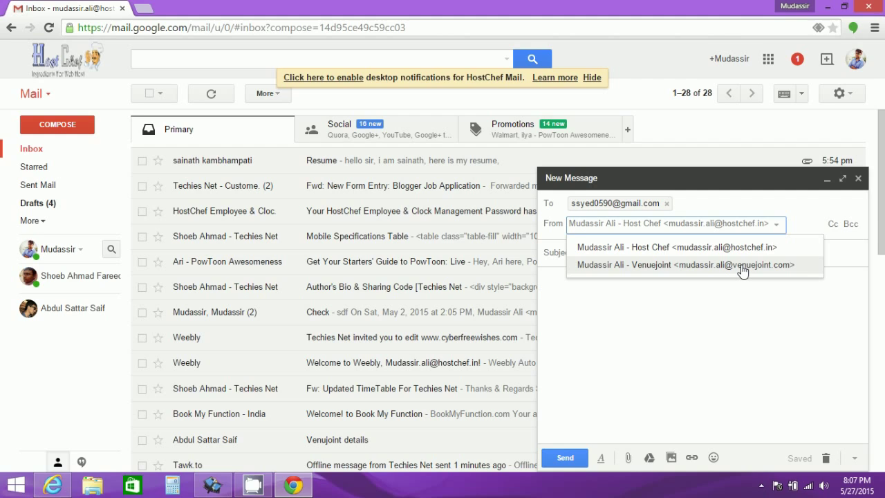
left_click(742, 269)
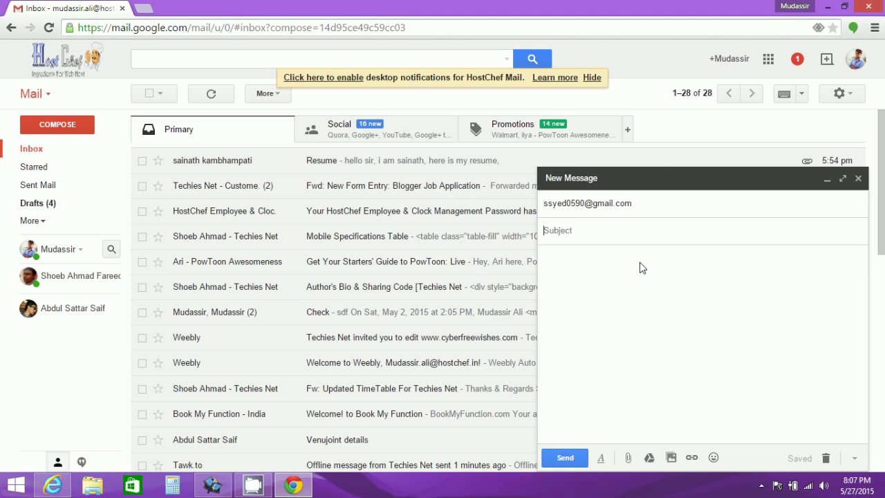
type("test")
key("Tab")
type("Test ")
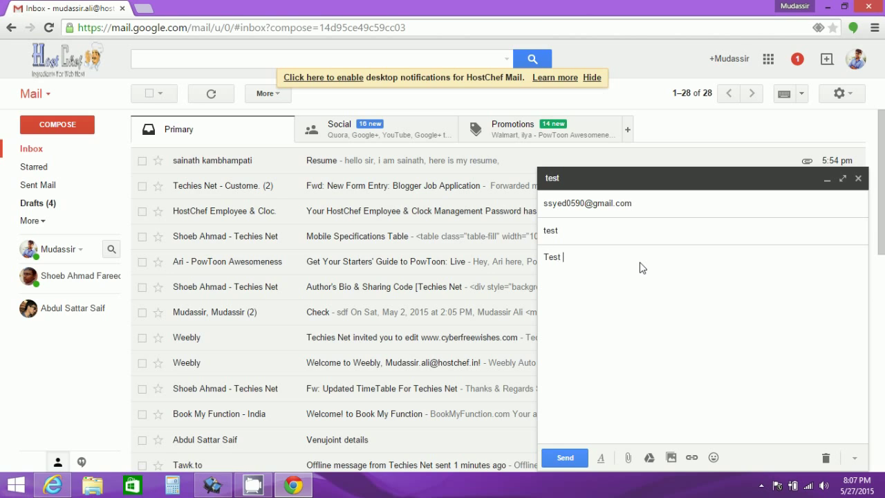
type("mail")
left_click(559, 457)
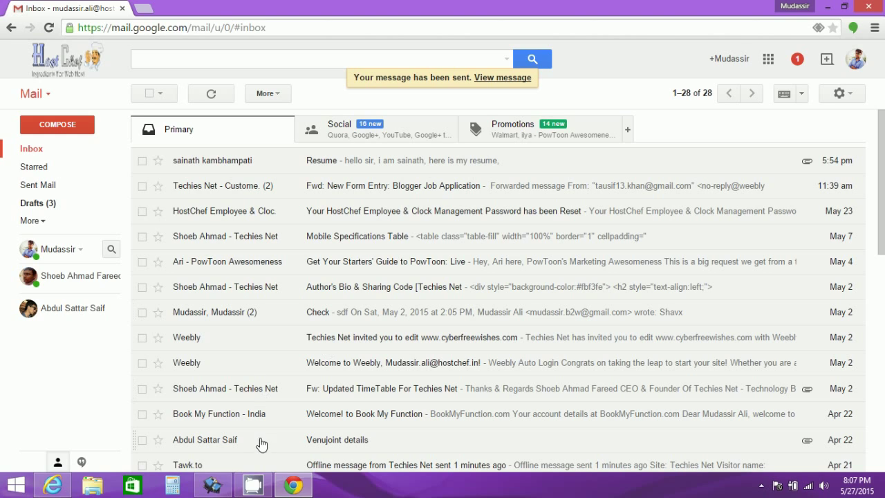
left_click(53, 485)
Step: Refresh the second inbox, open the 'test' mail, and check it came from the Venuejoint alias
left_click(75, 151)
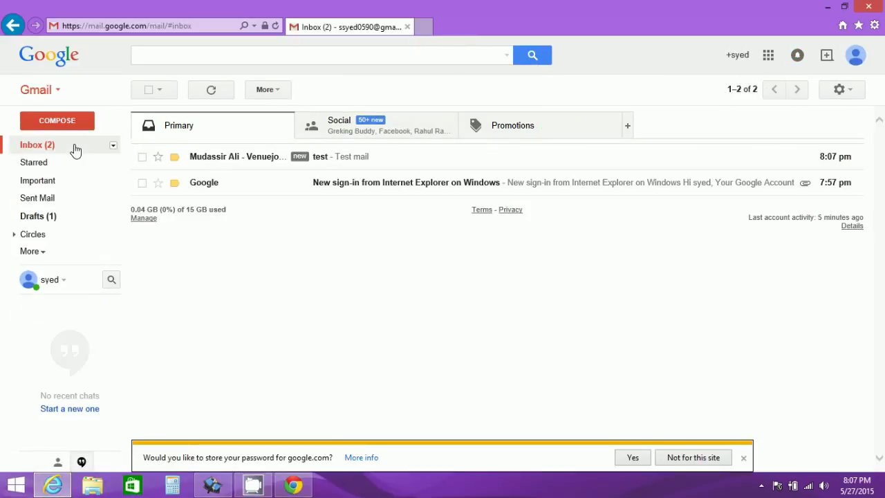
left_click(350, 160)
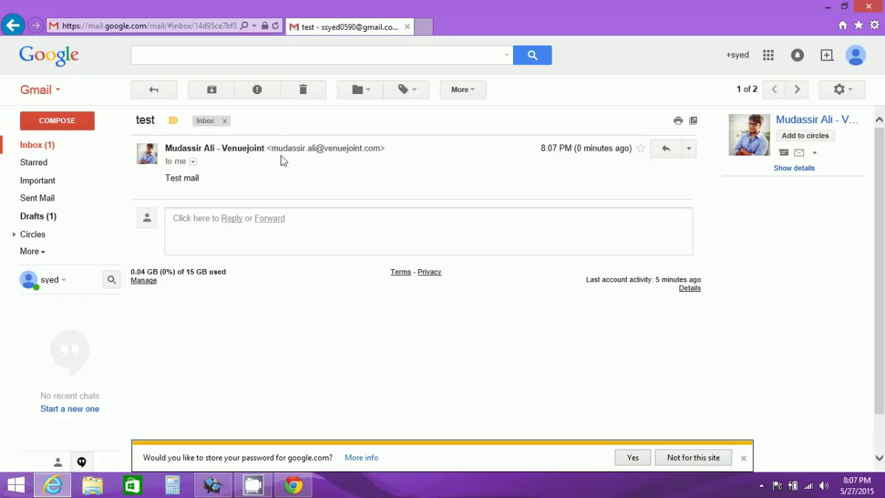
left_click_drag(271, 148, 373, 152)
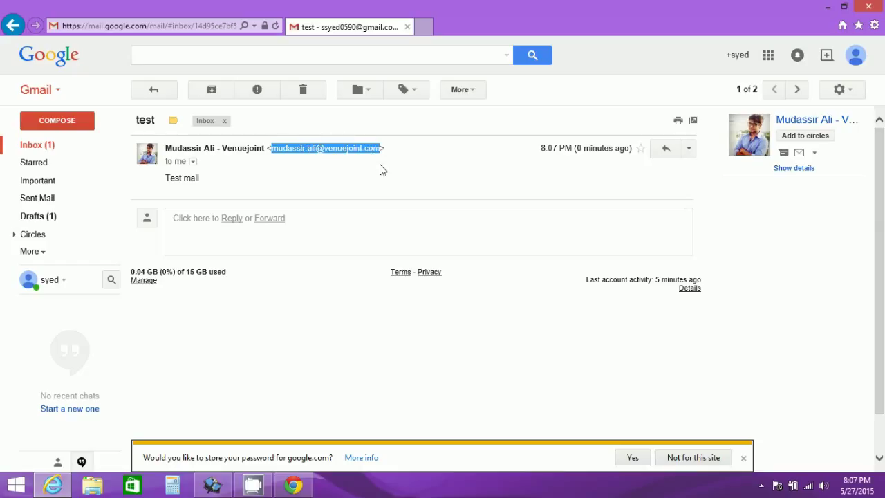
left_click(381, 170)
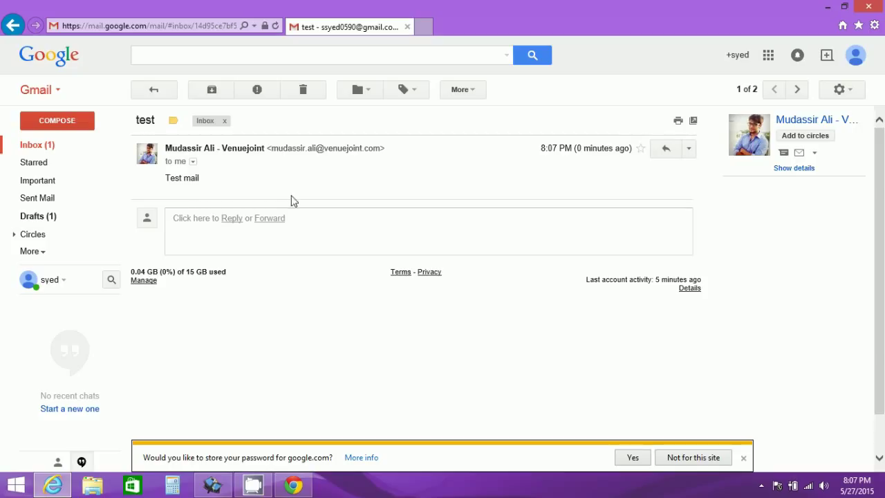
left_click(59, 146)
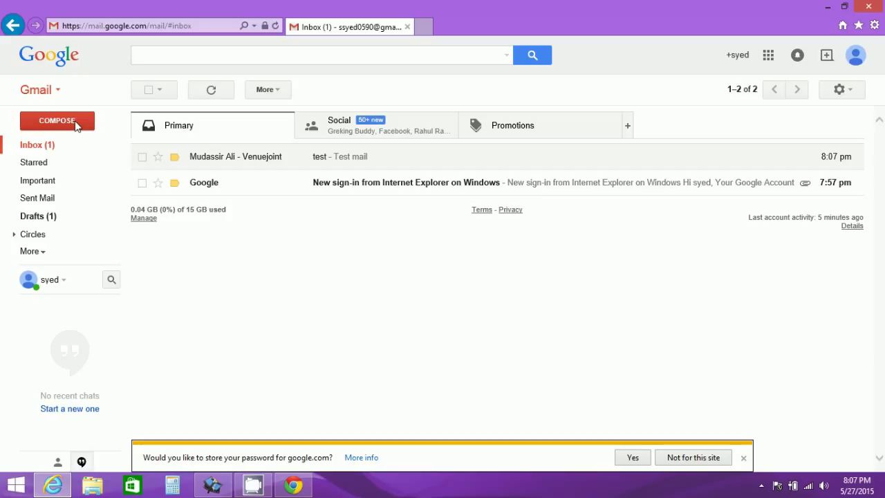
left_click(76, 123)
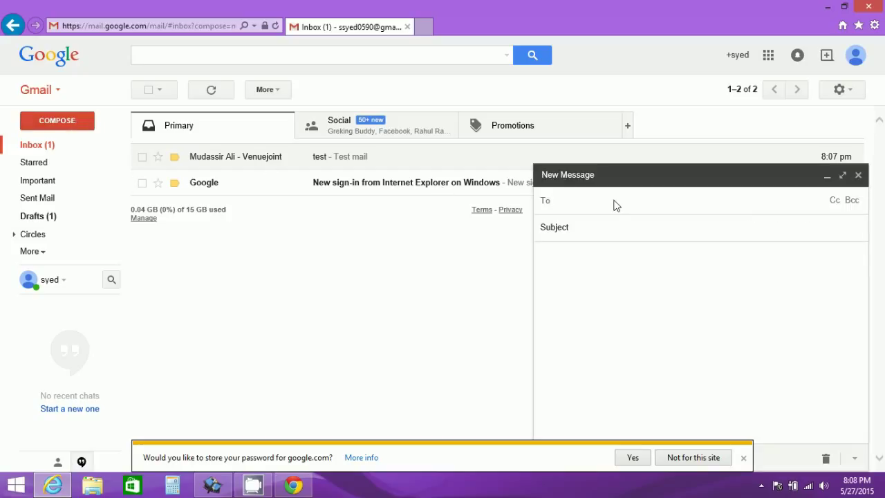
Step: Send 'Test 2' with body 'test 2' from the second account to the venuejoint.com alias
type("mudasa")
key("BackSpace")
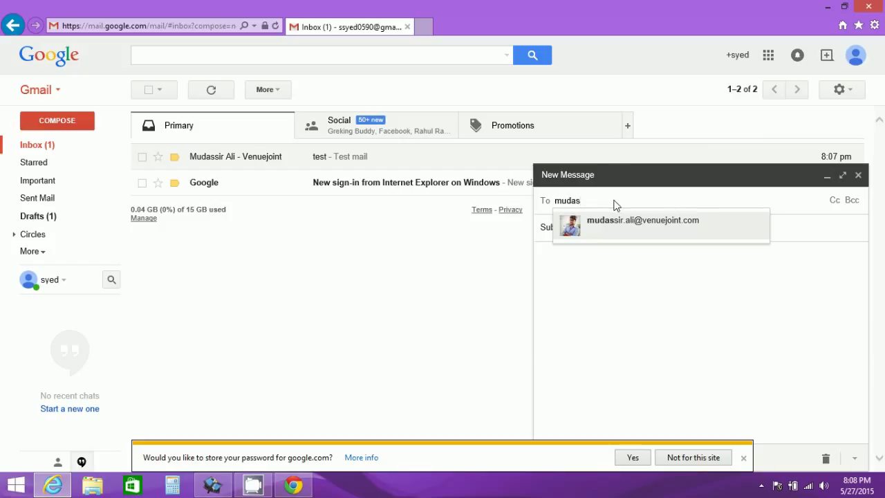
left_click(650, 227)
left_click(644, 226)
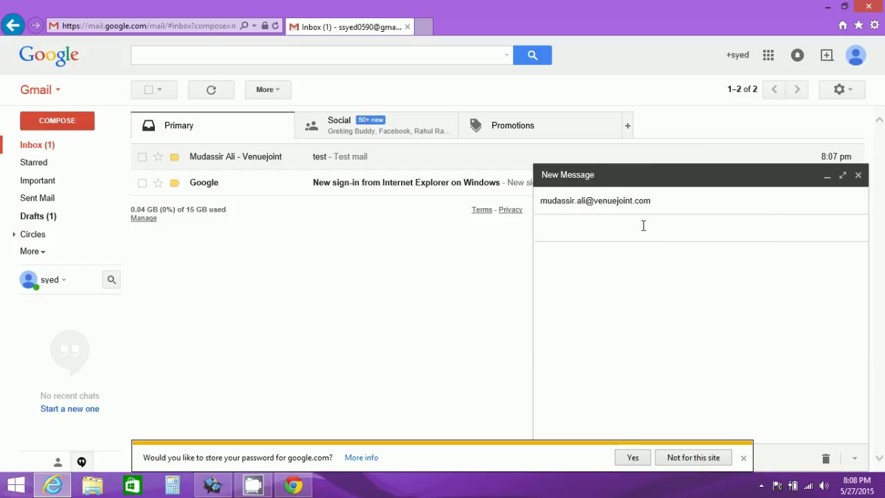
type("Tes")
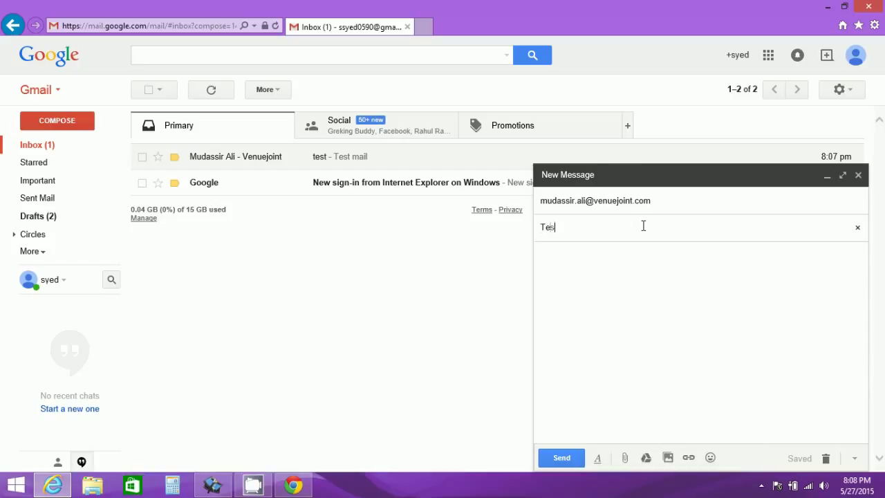
type("t 2")
left_click(636, 280)
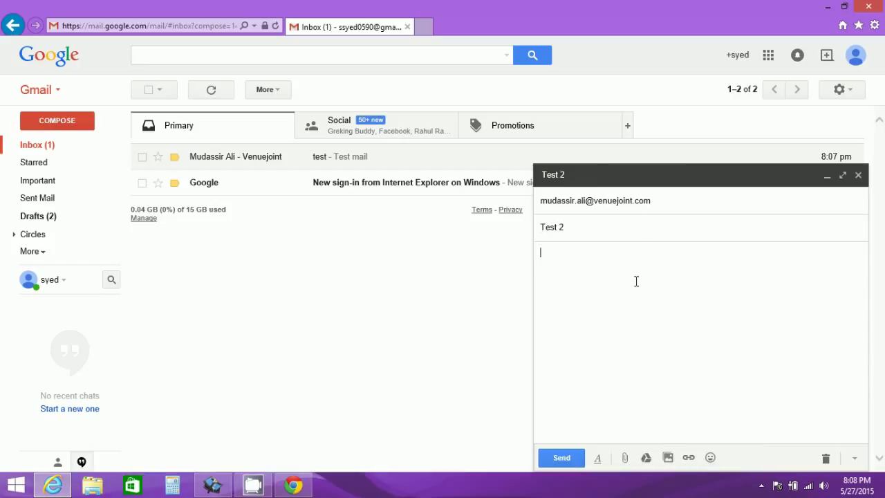
type("test 2")
left_click(562, 458)
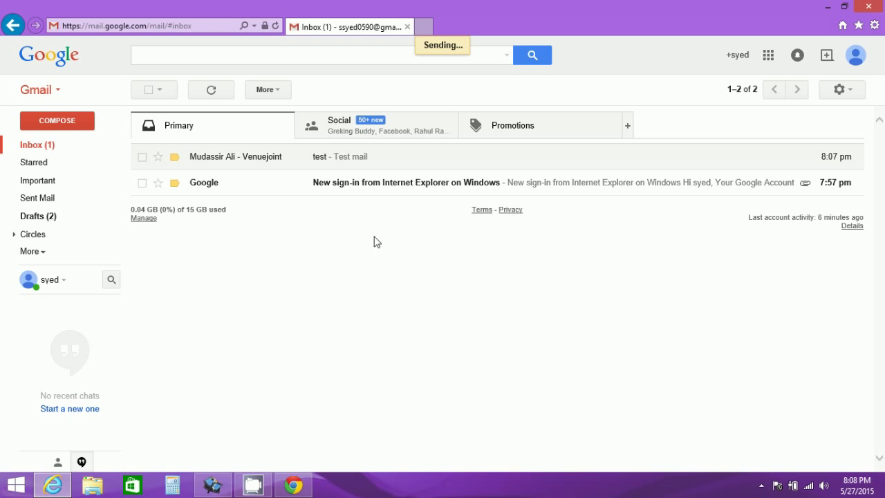
left_click(294, 485)
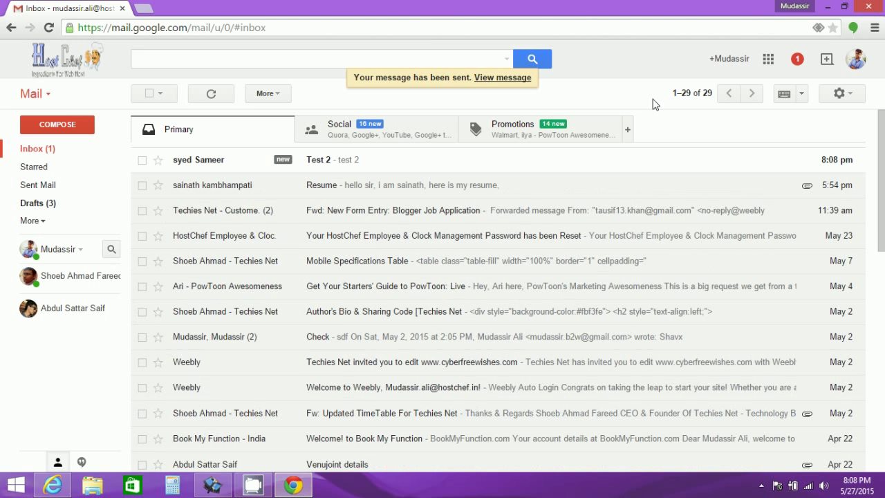
Step: Sign out of the hostchef.in account and sign back in with its password
left_click(856, 61)
left_click(830, 220)
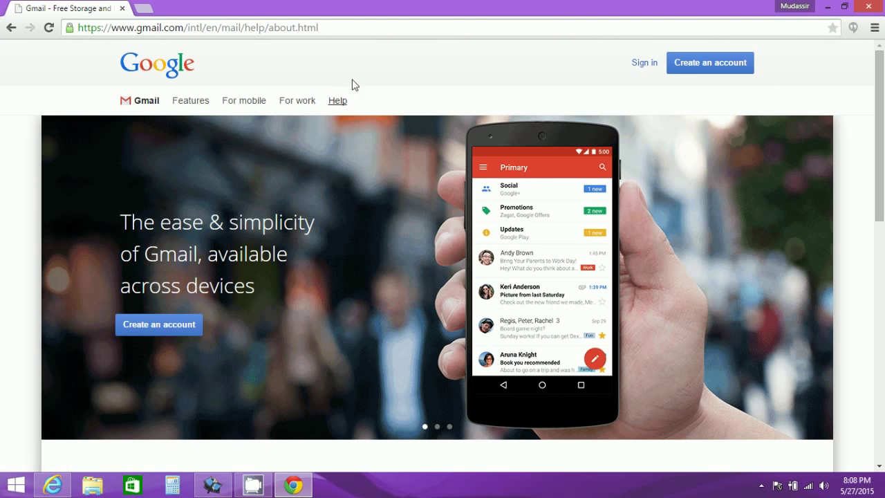
left_click(643, 66)
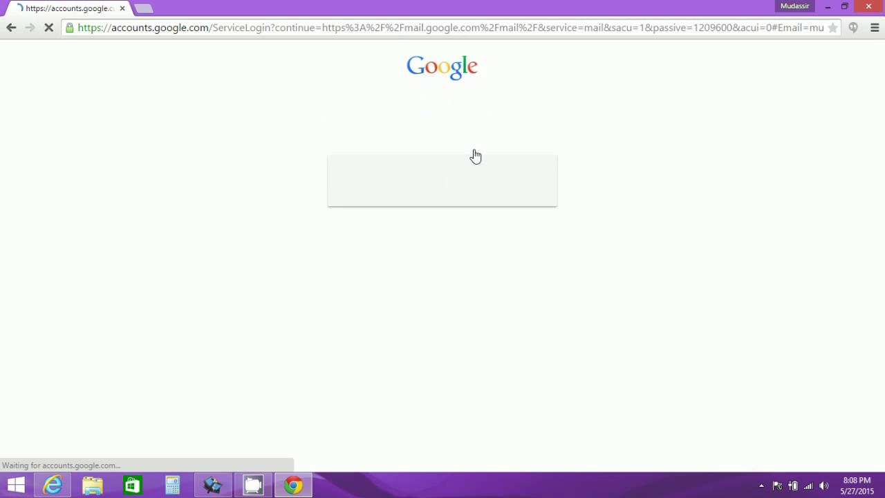
type("•••")
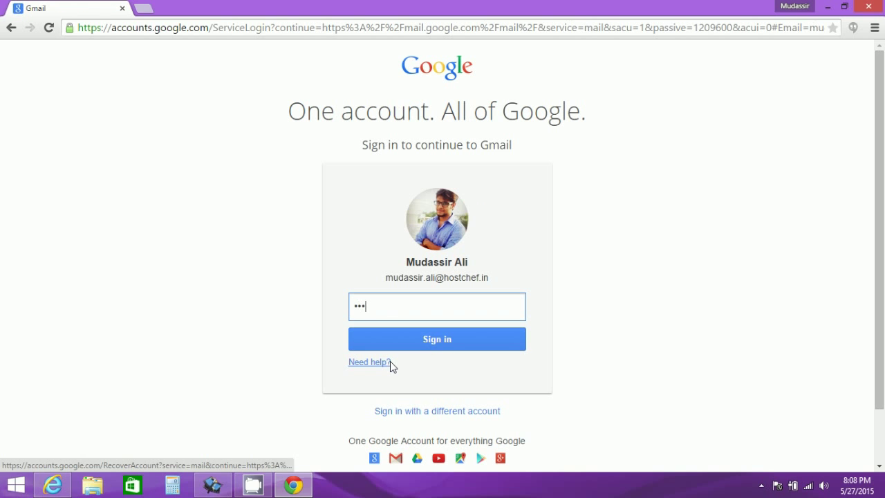
type("•••••••••")
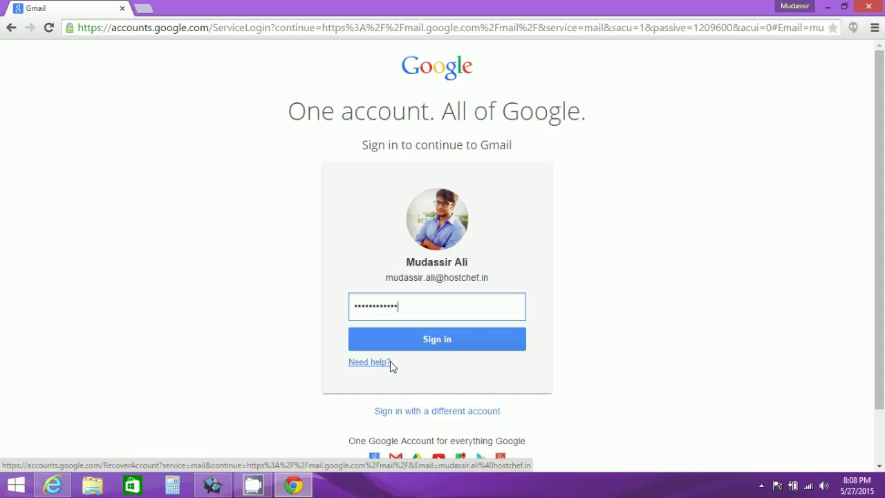
type("••••")
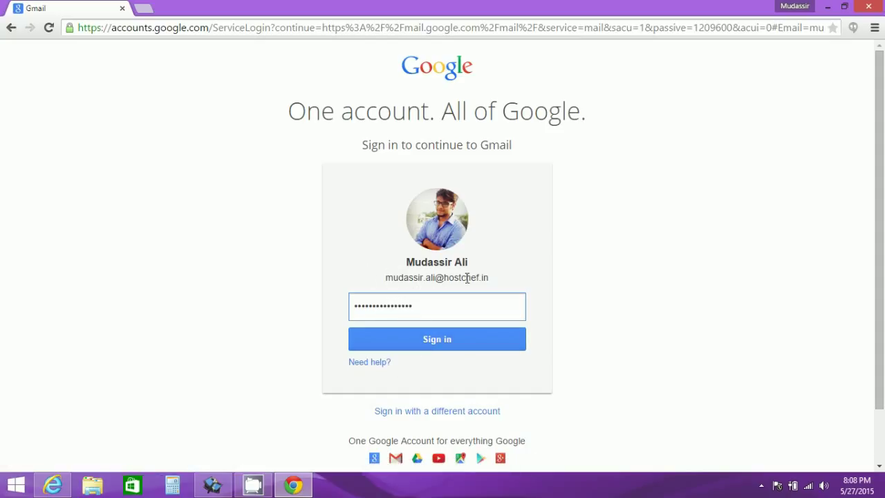
left_click(428, 333)
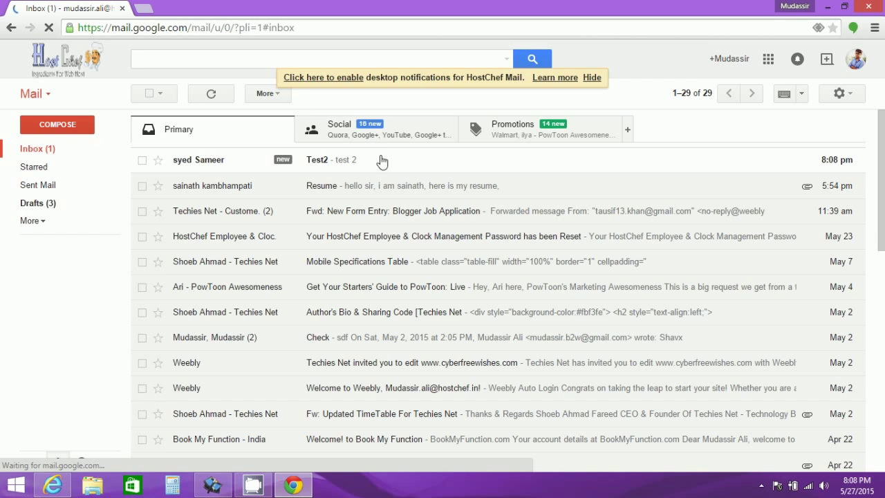
Step: Open the Test2 mail and confirm its recipient is the venuejoint.com alias
left_click(323, 163)
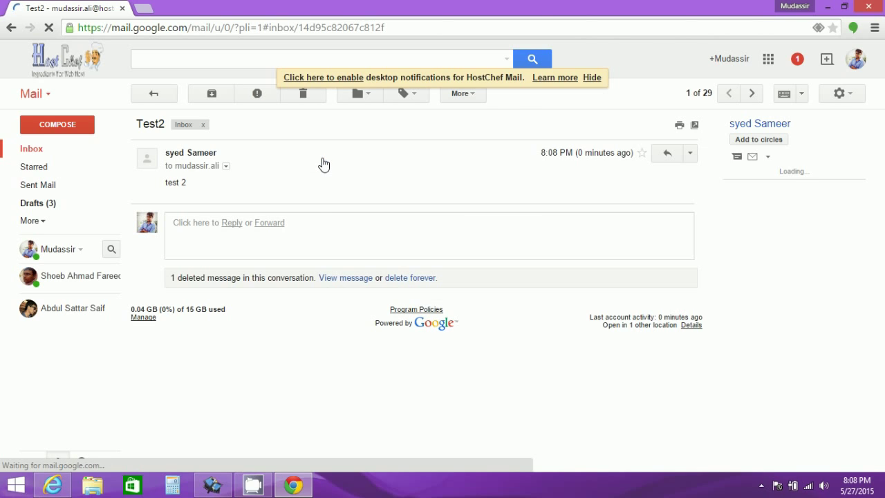
left_click(226, 166)
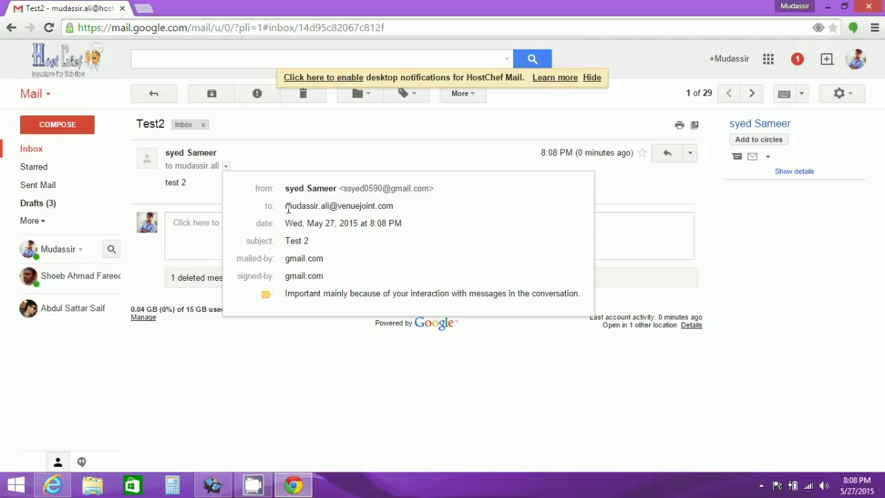
left_click_drag(286, 207, 398, 211)
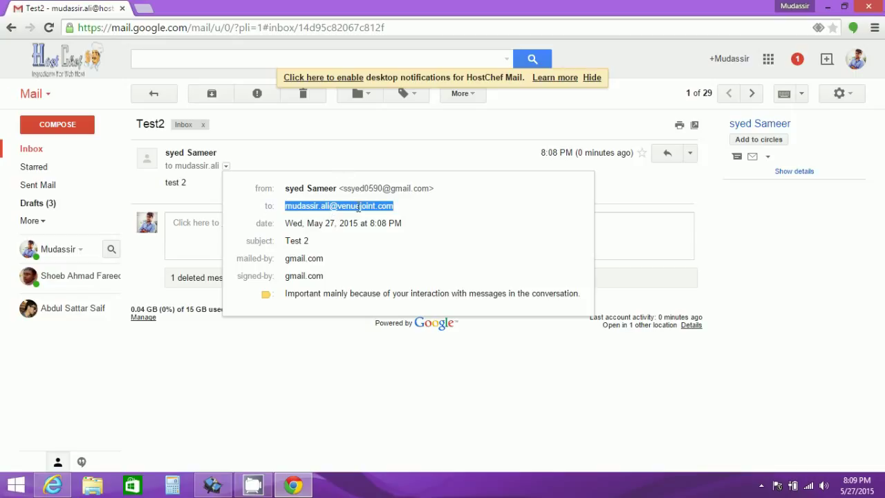
left_click(330, 153)
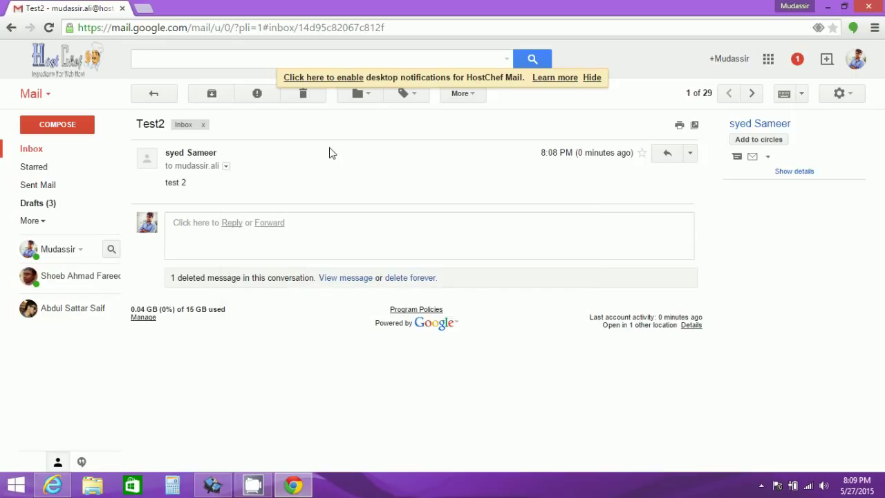